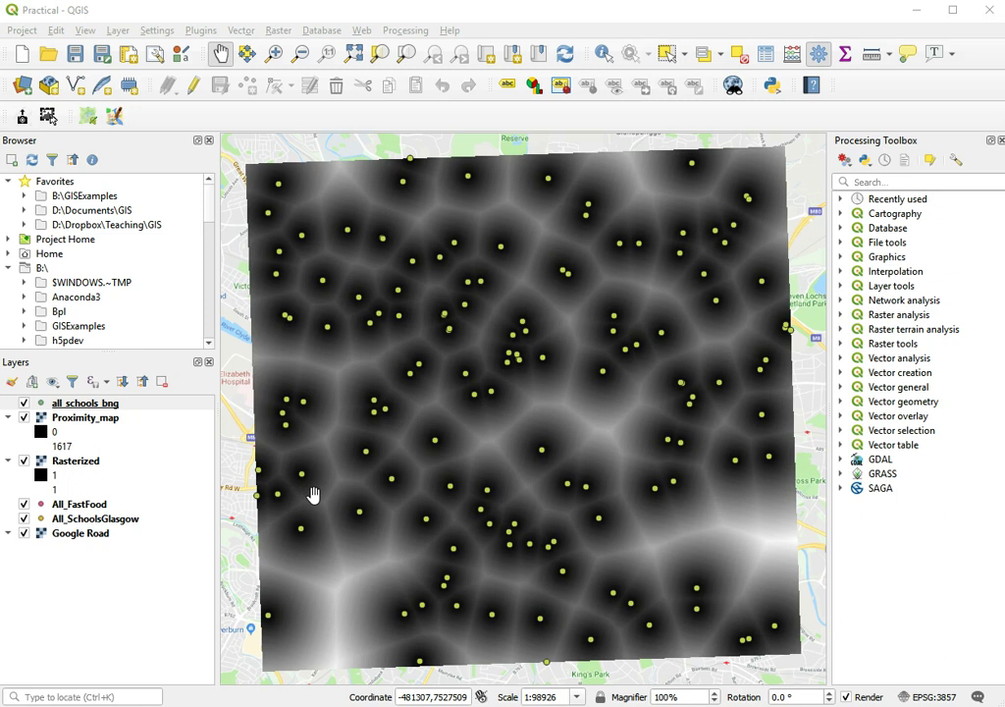
# Search the plugin manager for 'point sa' and install the Point sampling tool plugin
pyautogui.click(200, 30)
pyautogui.click(206, 45)
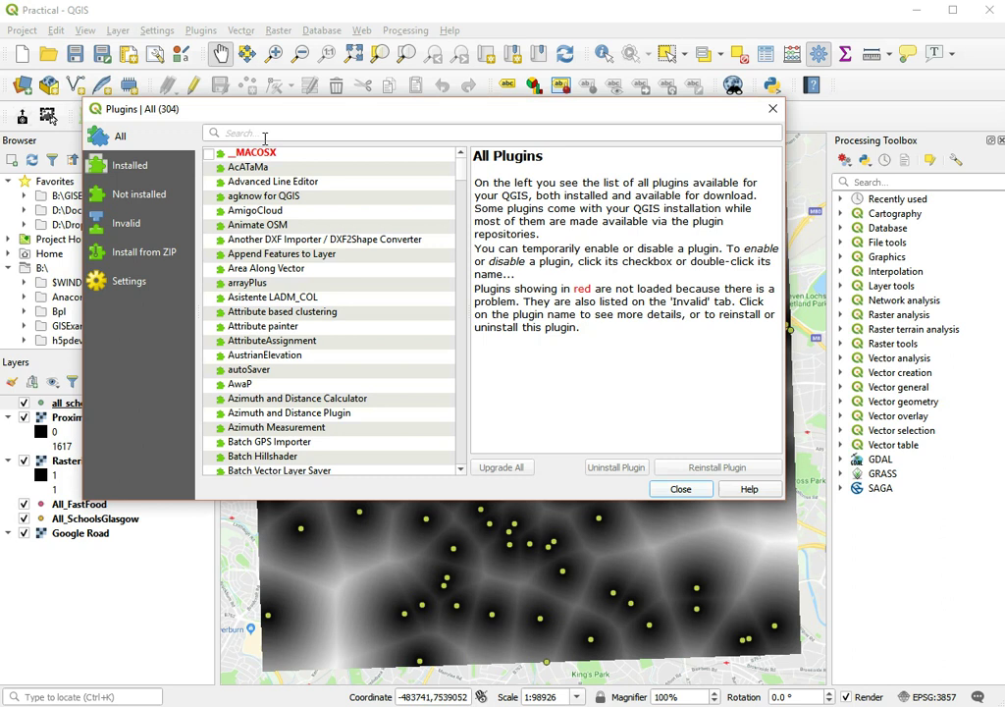
pyautogui.click(264, 136)
pyautogui.write('pol')
pyautogui.write('nt')
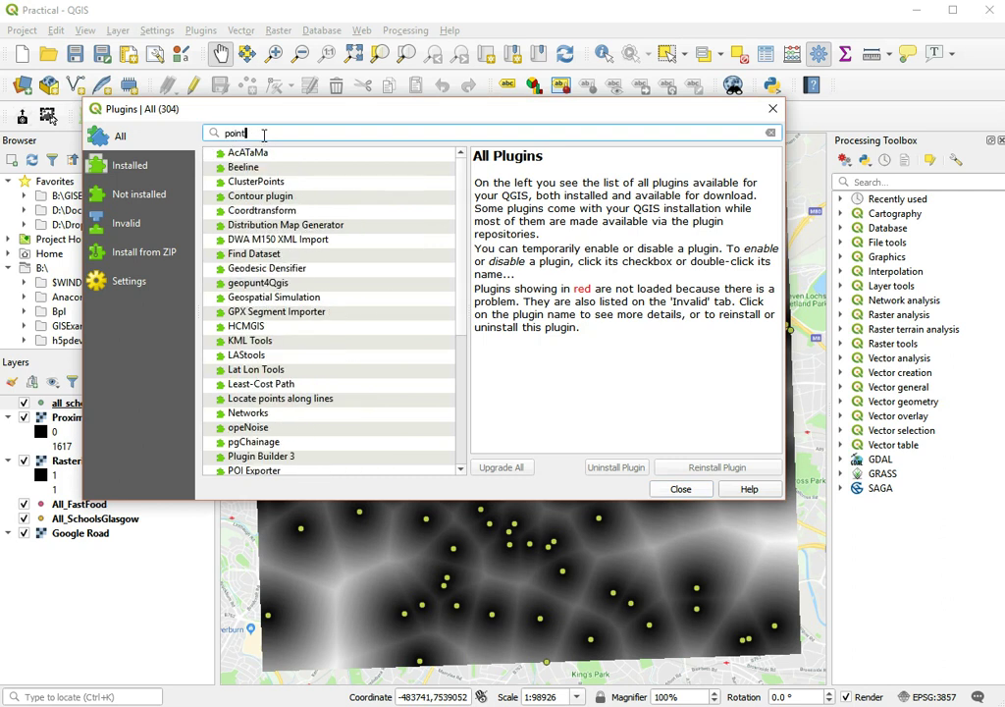
pyautogui.write(' sa')
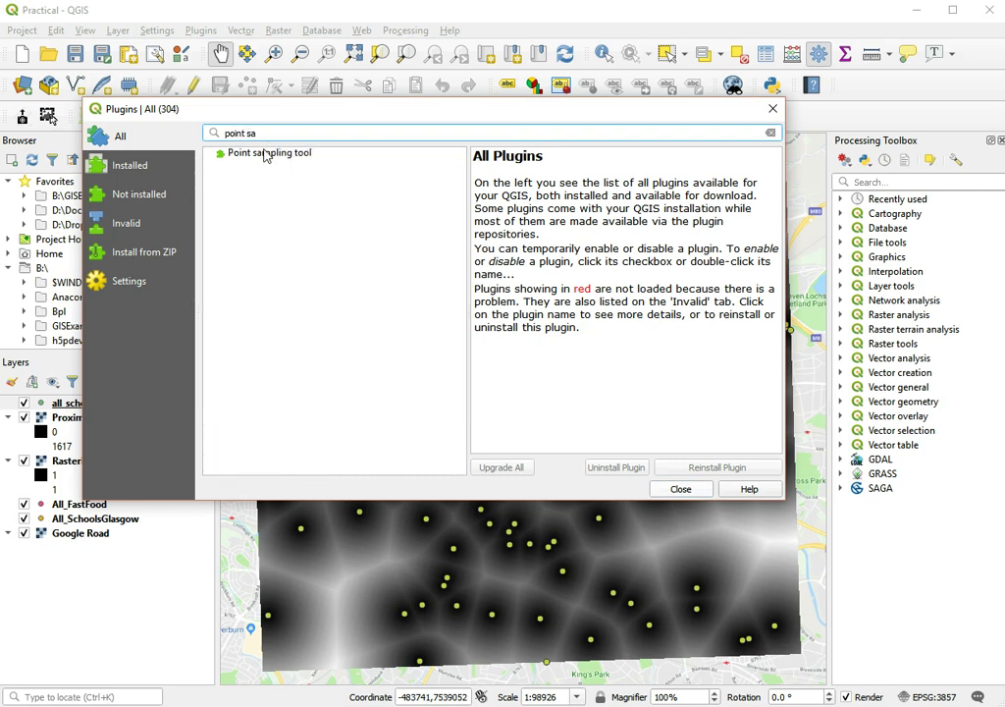
pyautogui.click(265, 155)
pyautogui.click(712, 467)
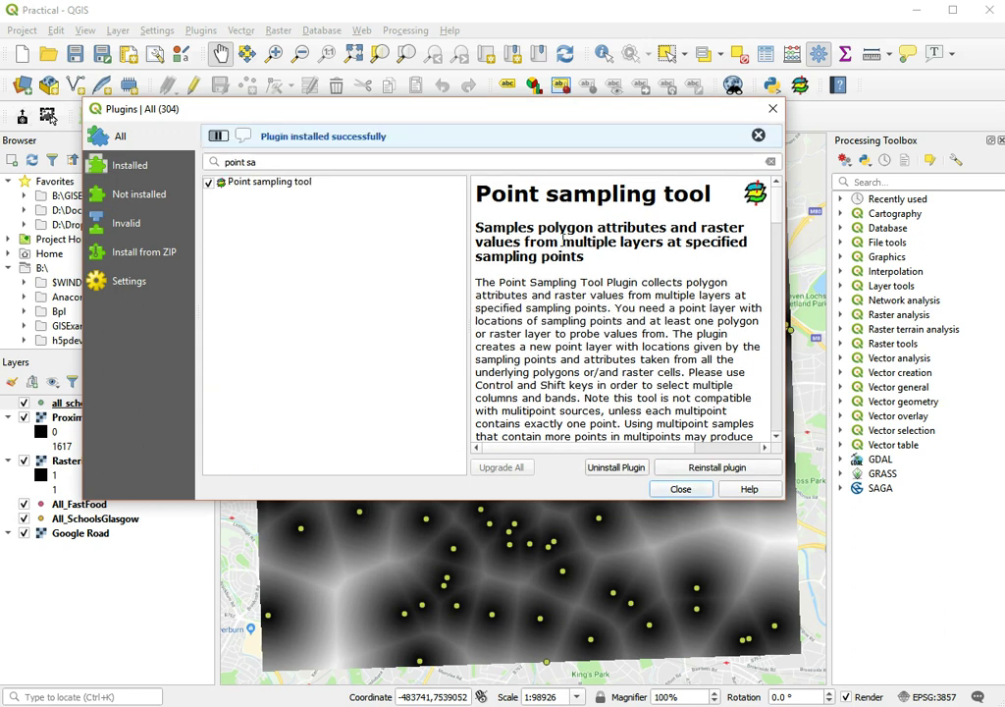
pyautogui.click(687, 489)
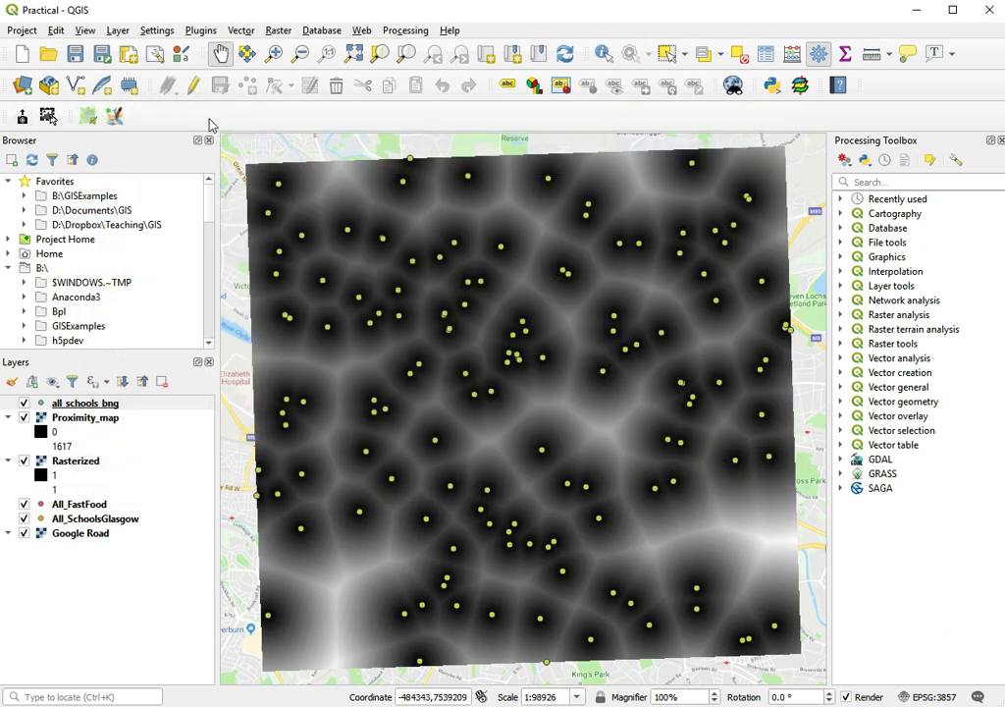
# Launch the Point Sampling Tool and set All_Fast_Food_BNG as the sampling points layer
pyautogui.click(201, 30)
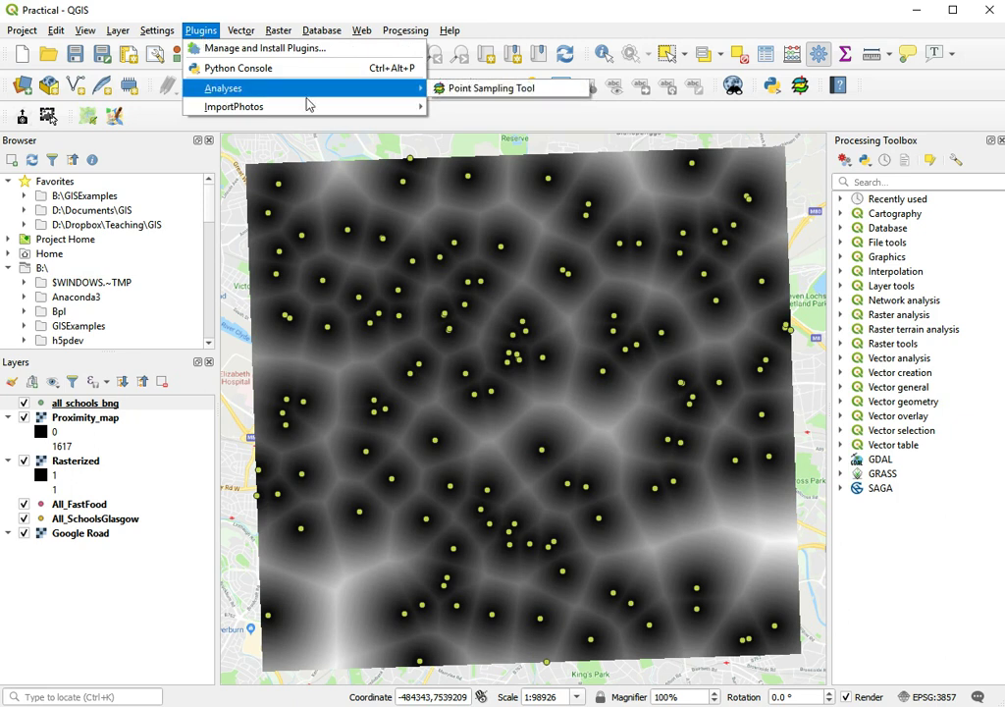
pyautogui.moveTo(424, 89)
pyautogui.click(461, 90)
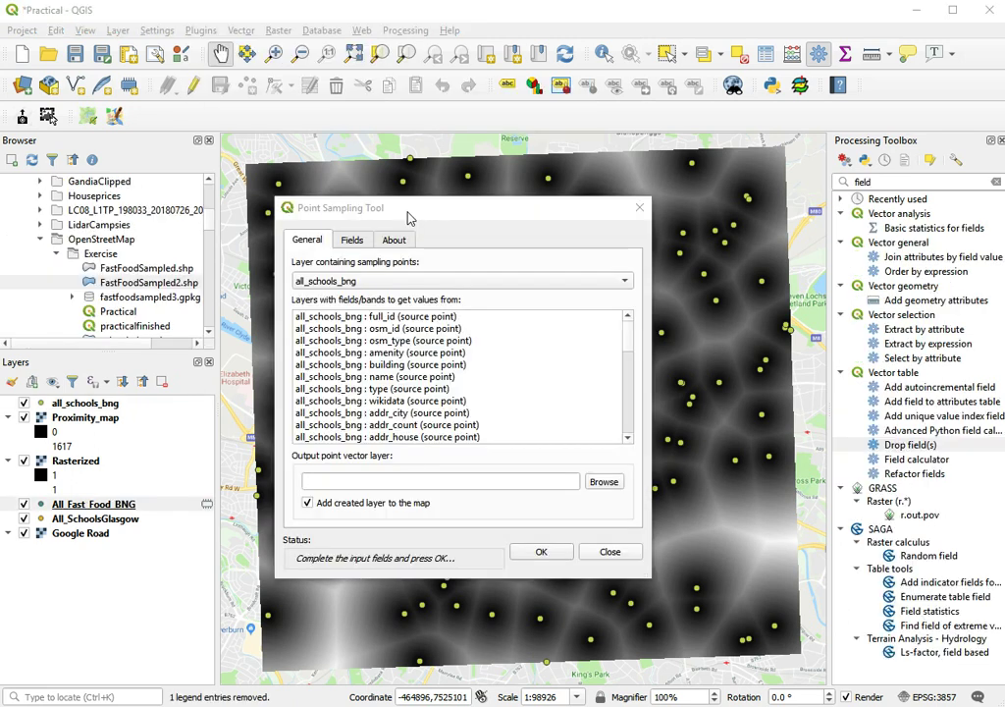
pyautogui.click(370, 283)
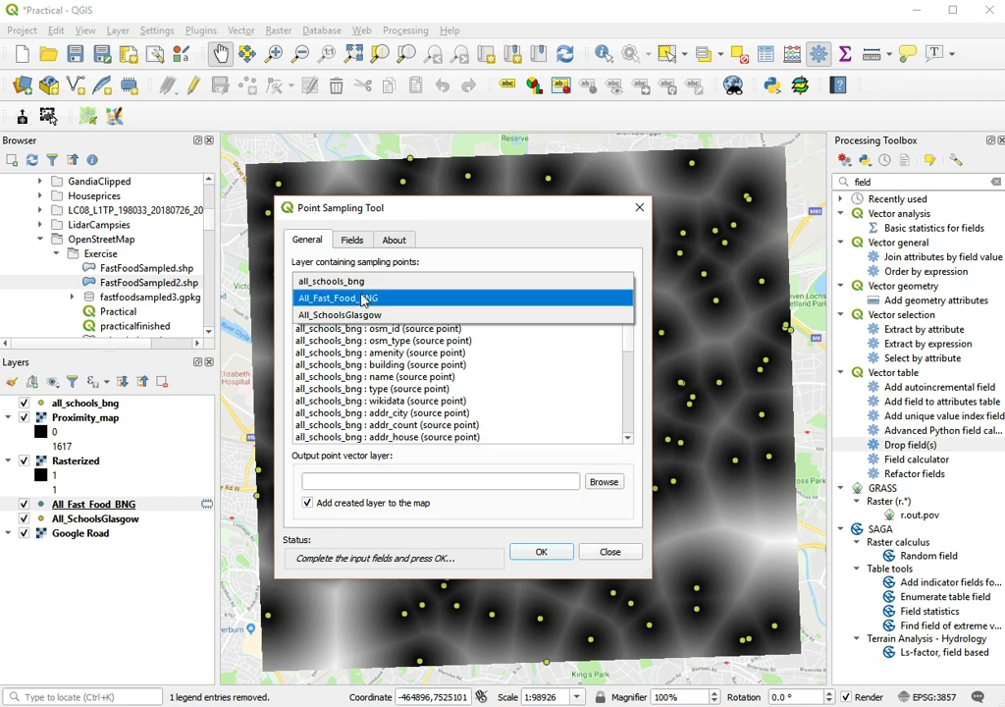
pyautogui.click(363, 299)
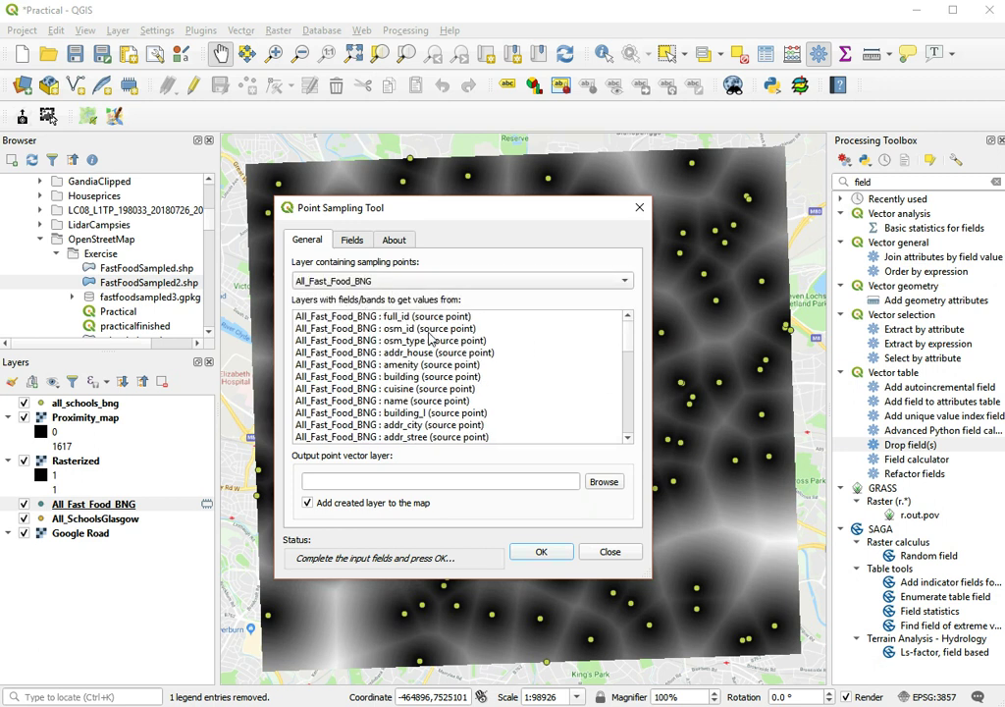
# Select the Proximity_map band plus addr_house, name, addr_city and addr_stree fields for output
pyautogui.scroll(-4, 628, 340)
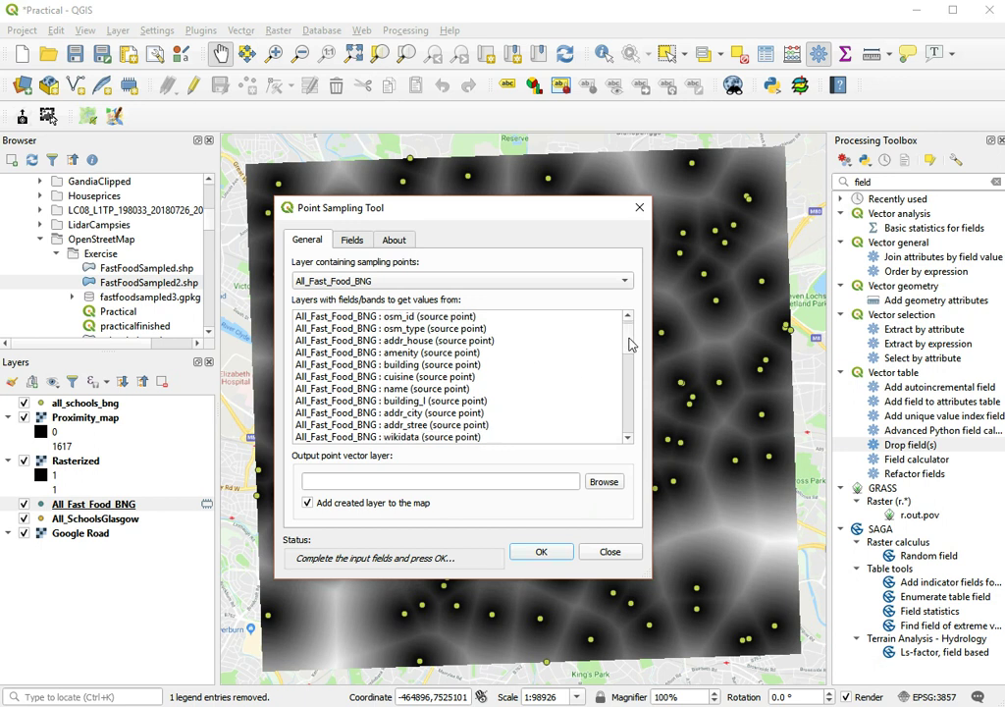
pyautogui.scroll(-7, 612, 374)
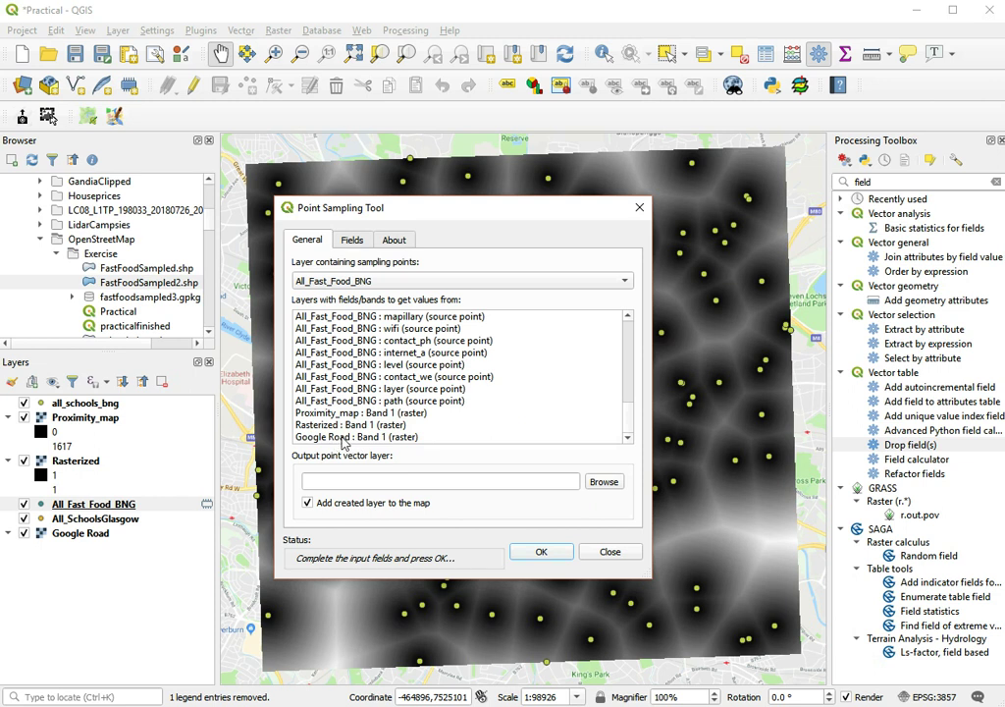
pyautogui.click(383, 414)
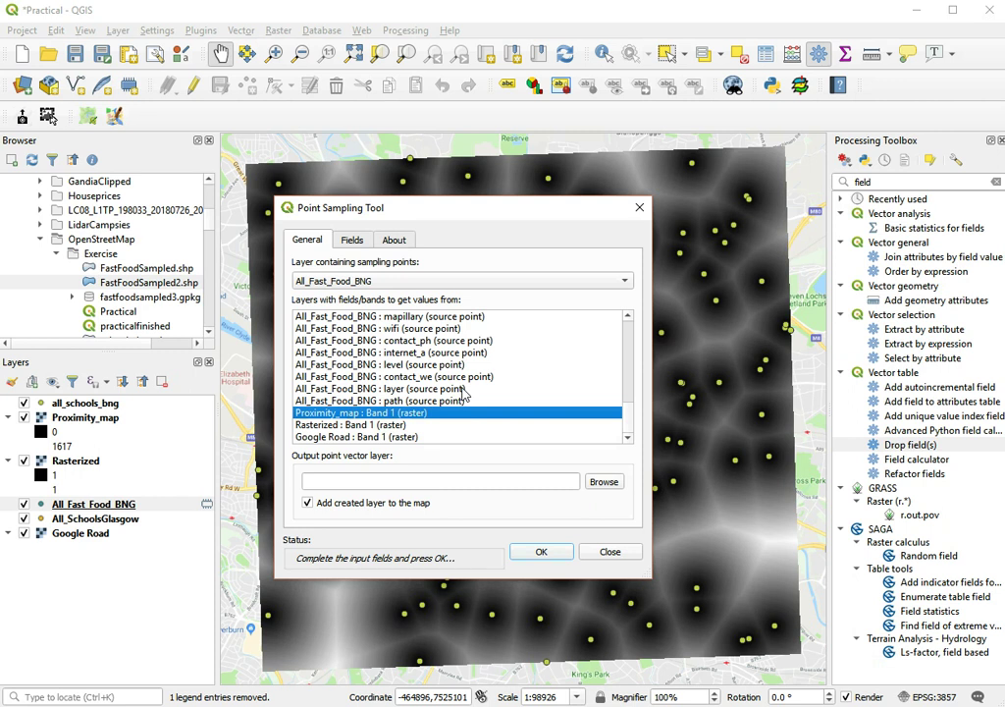
pyautogui.scroll(10, 464, 393)
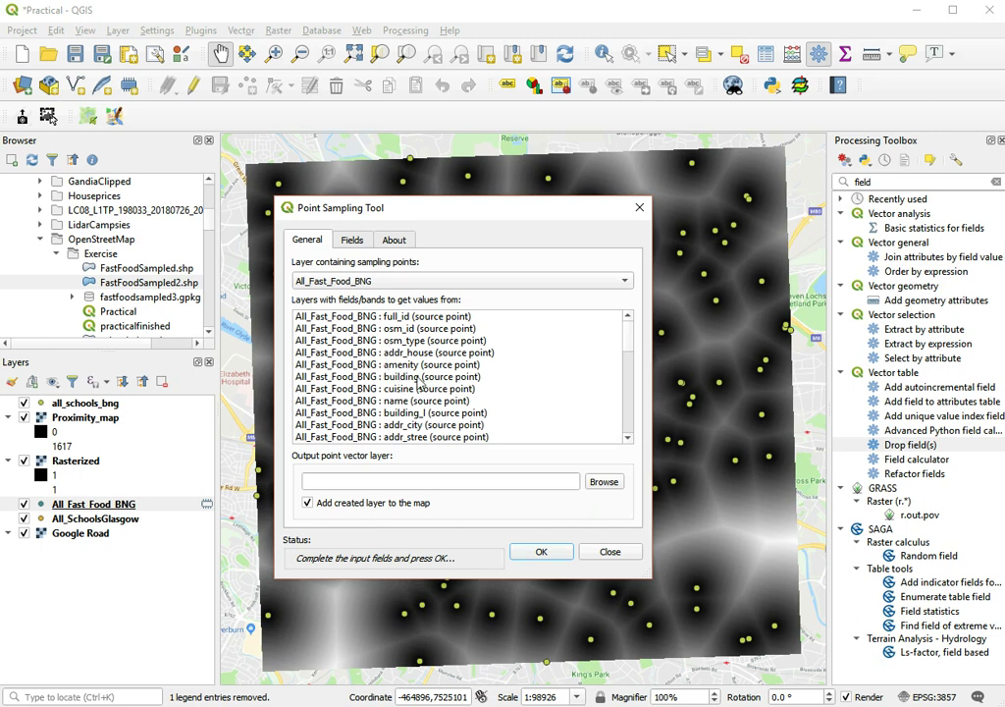
pyautogui.click(400, 354)
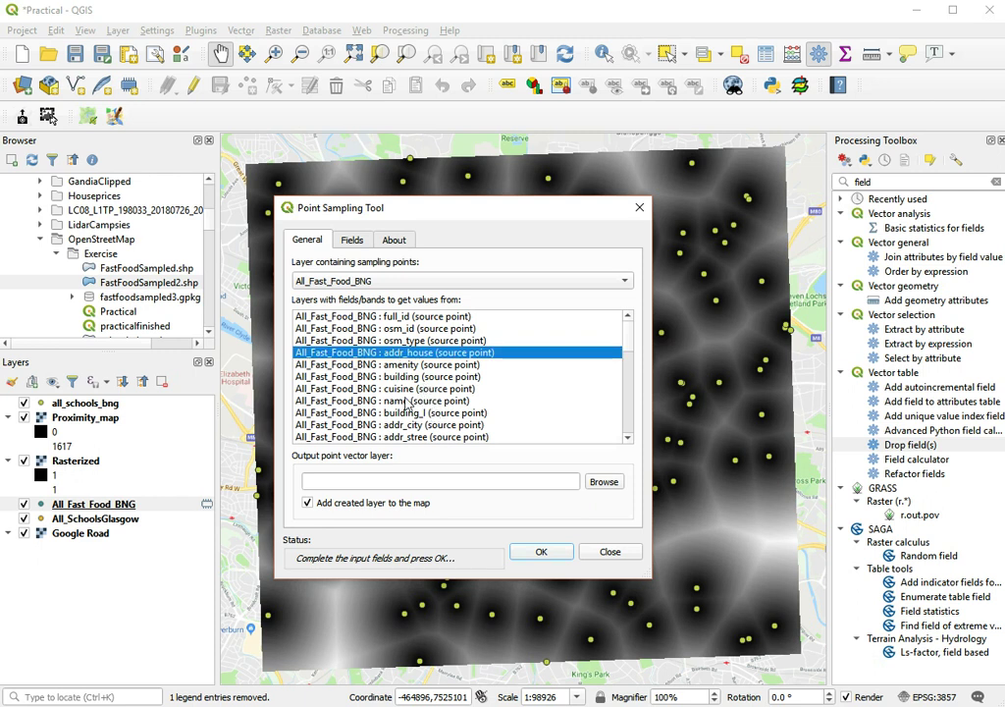
pyautogui.keyDown('ctrl'); pyautogui.click(406, 401); pyautogui.keyUp('ctrl')
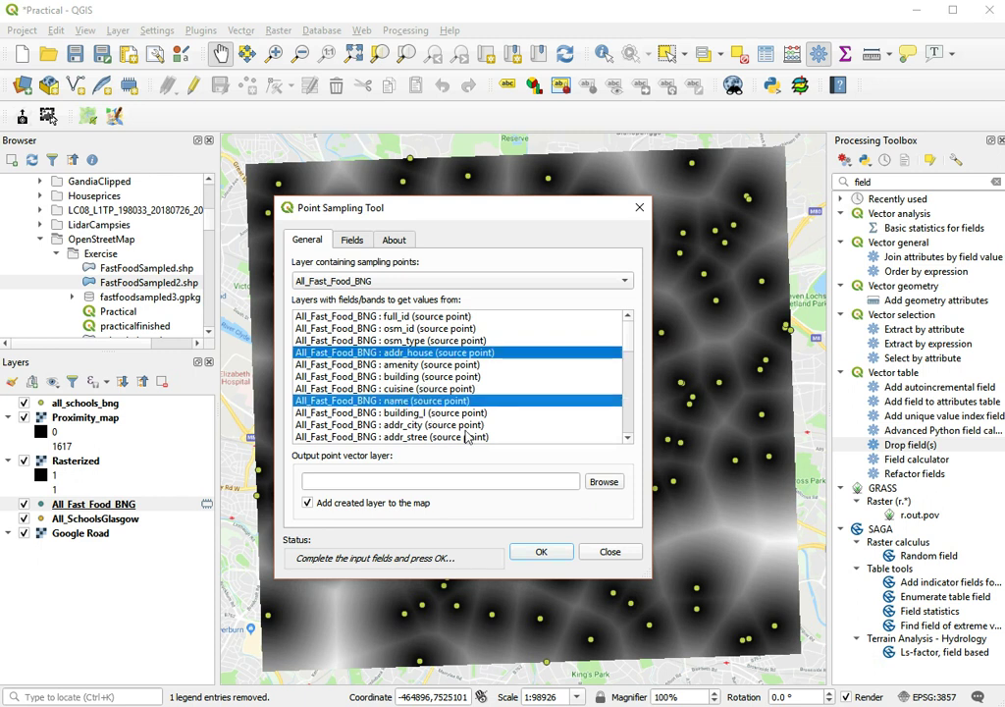
pyautogui.keyDown('ctrl'); pyautogui.click(409, 425); pyautogui.keyUp('ctrl')
pyautogui.keyDown('ctrl'); pyautogui.click(410, 438); pyautogui.keyUp('ctrl')
pyautogui.scroll(-2, 417, 422)
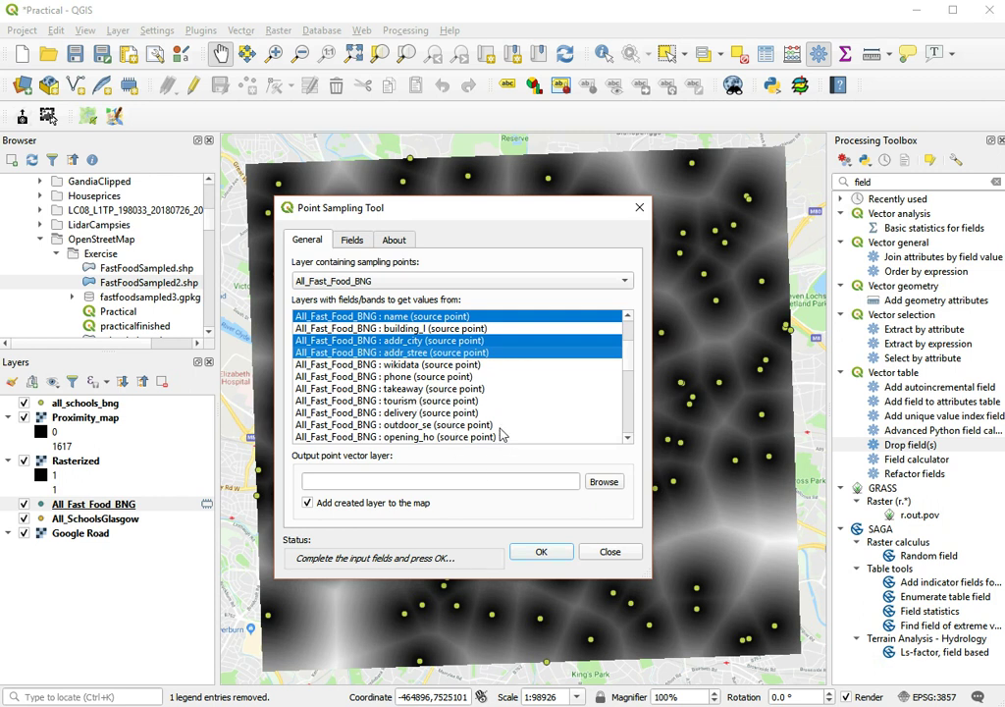
pyautogui.scroll(-5, 503, 426)
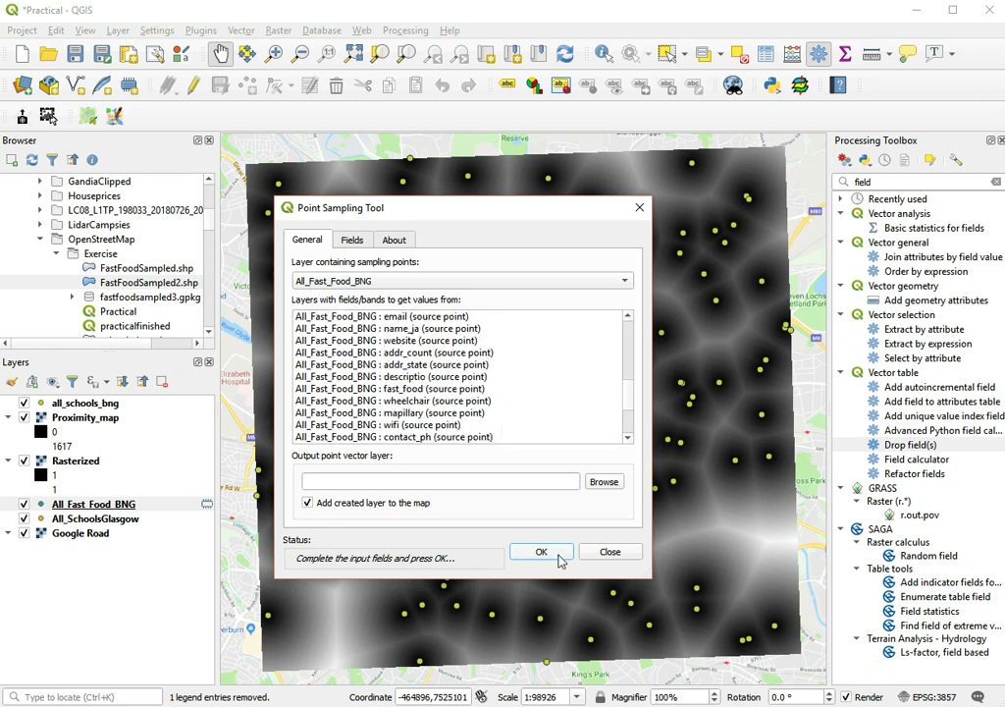
# Choose B:\GISExamples\OpenStreetMap\Exercise as the folder for the sampled output
pyautogui.click(602, 482)
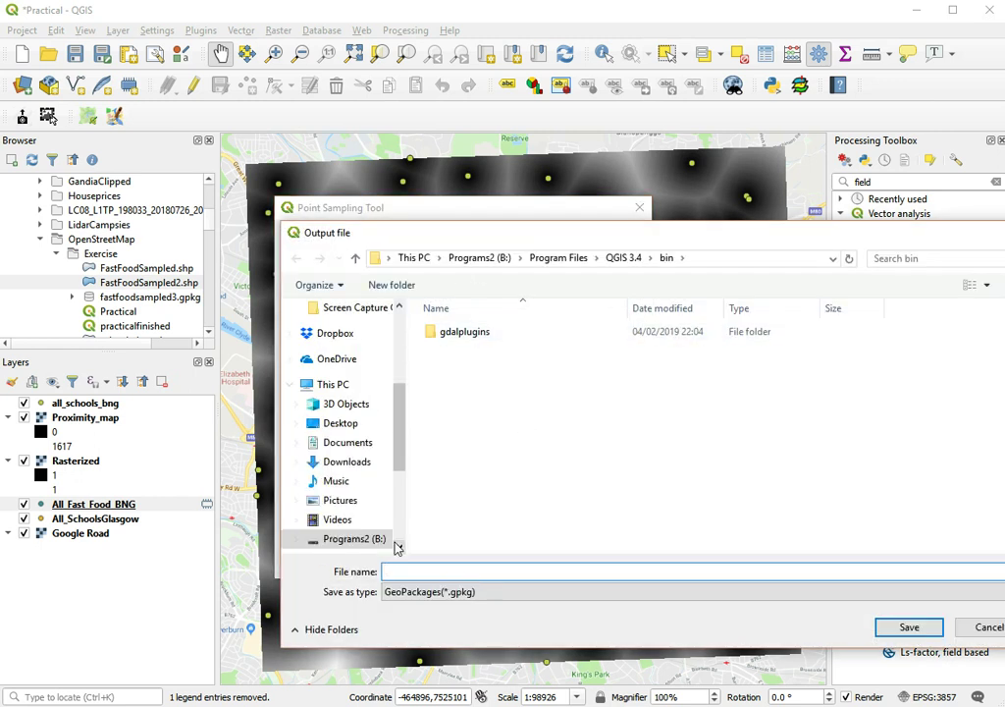
pyautogui.click(372, 540)
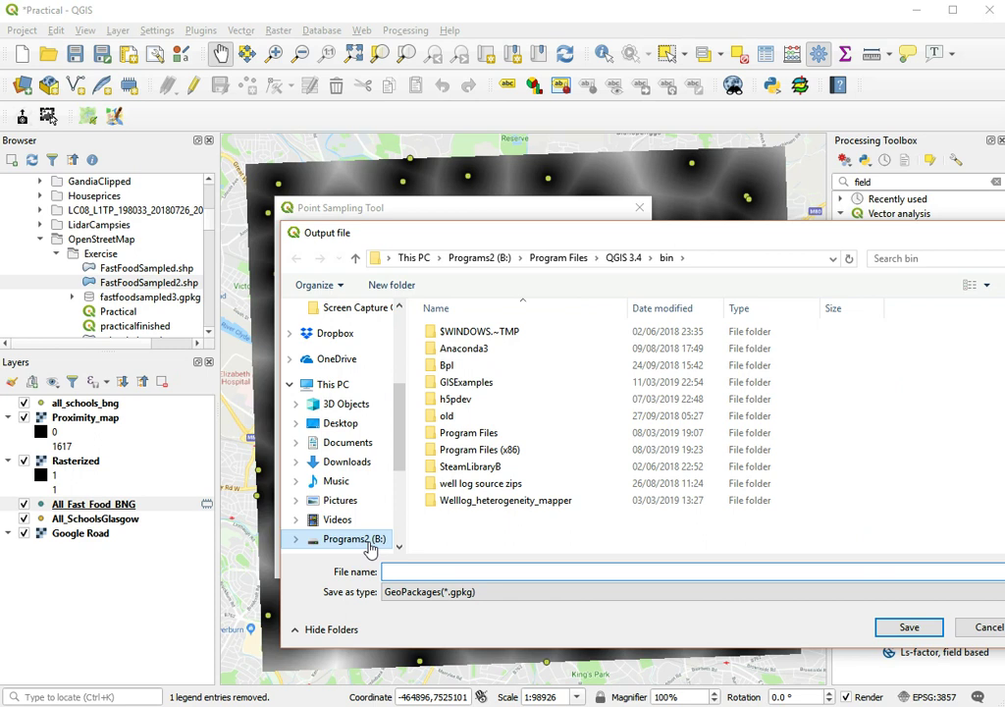
pyautogui.doubleClick(481, 383)
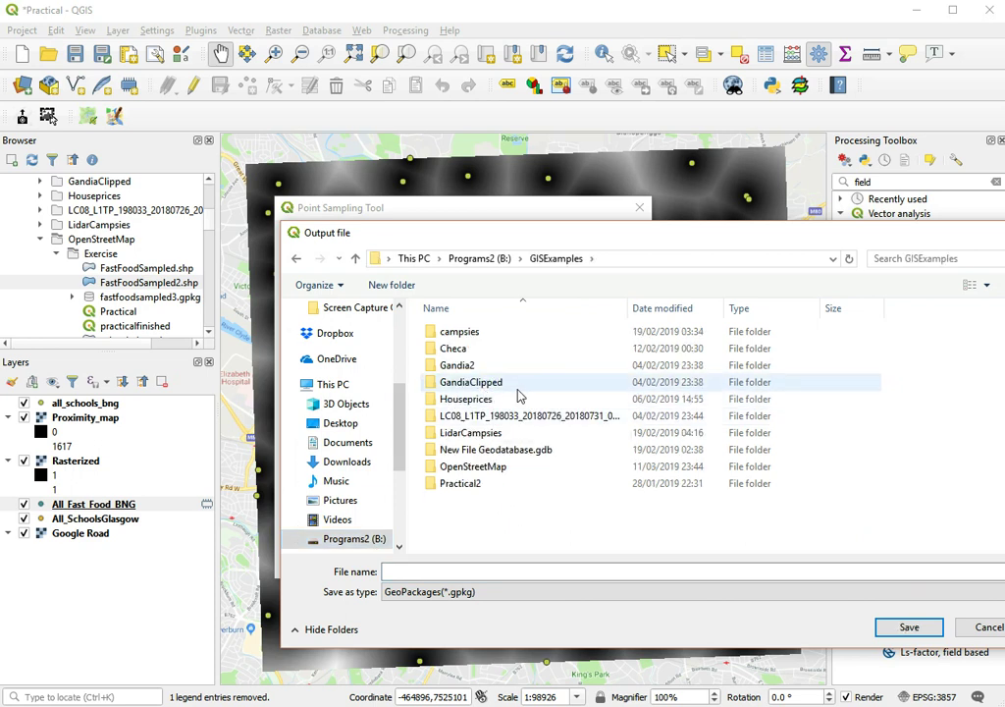
pyautogui.doubleClick(481, 466)
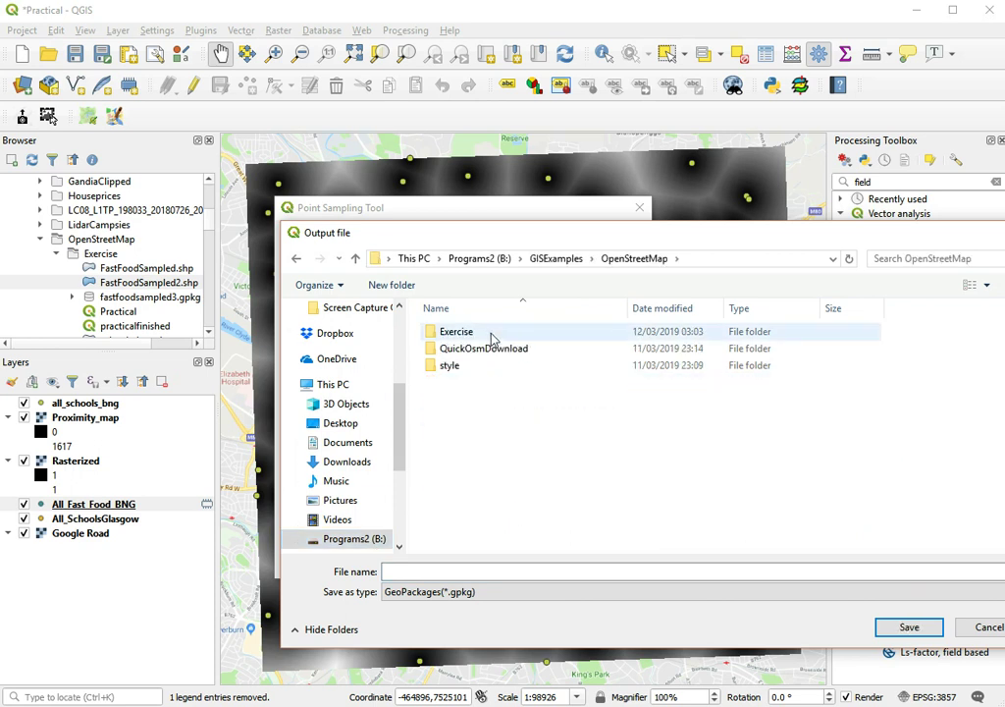
pyautogui.doubleClick(491, 337)
# Save the output as shapefile fastfood_proximity.shp and run the sampling
pyautogui.click(466, 571)
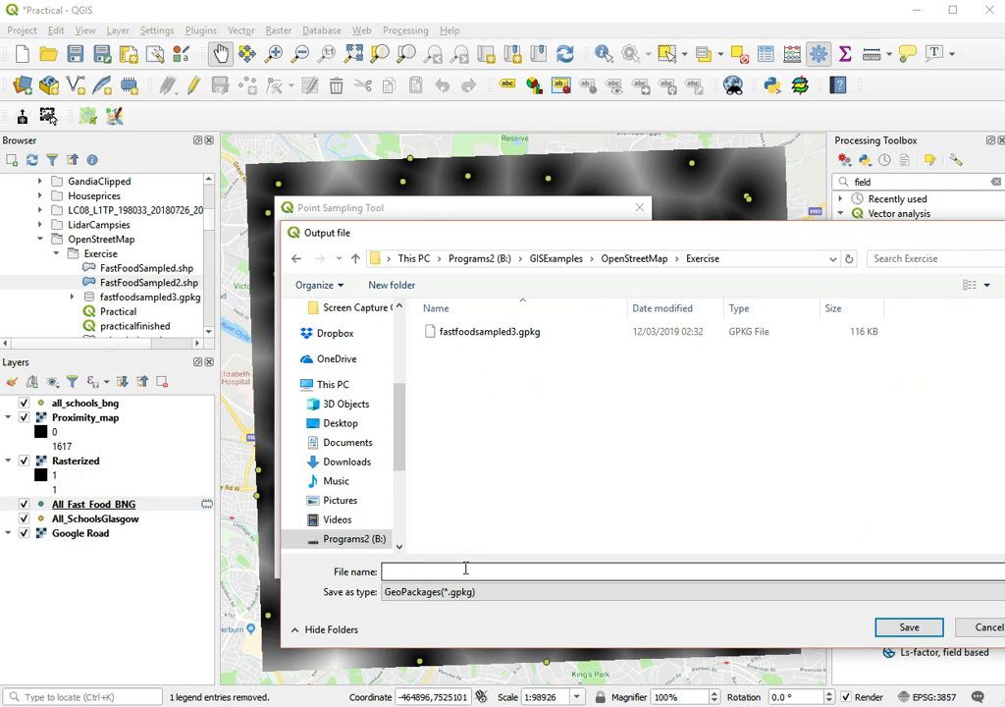
pyautogui.write('fast')
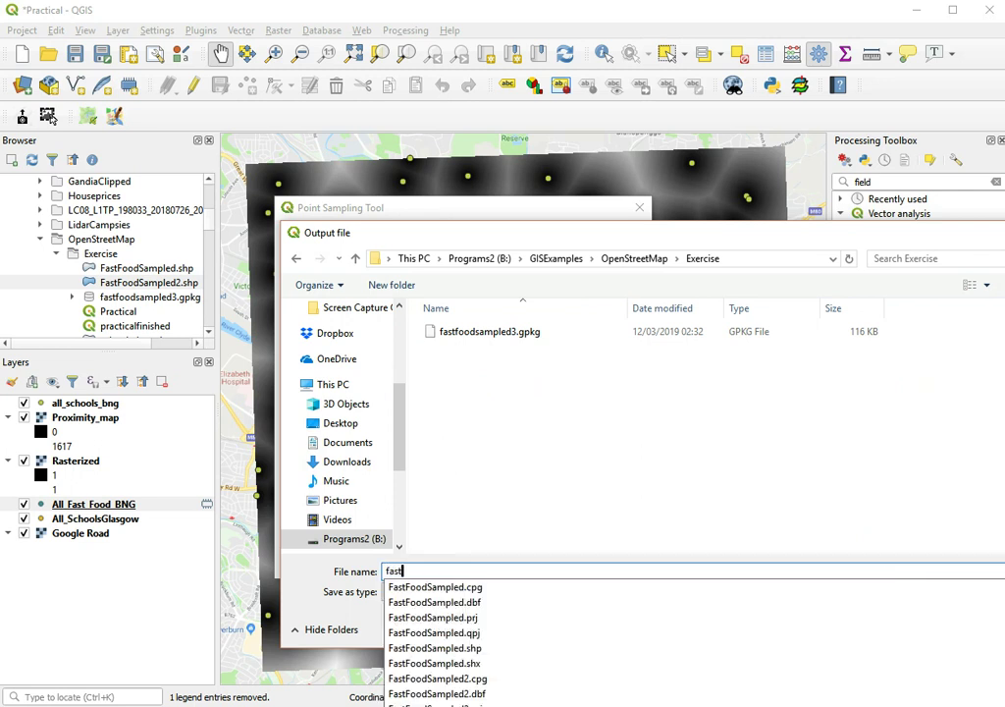
pyautogui.write('food_proximity')
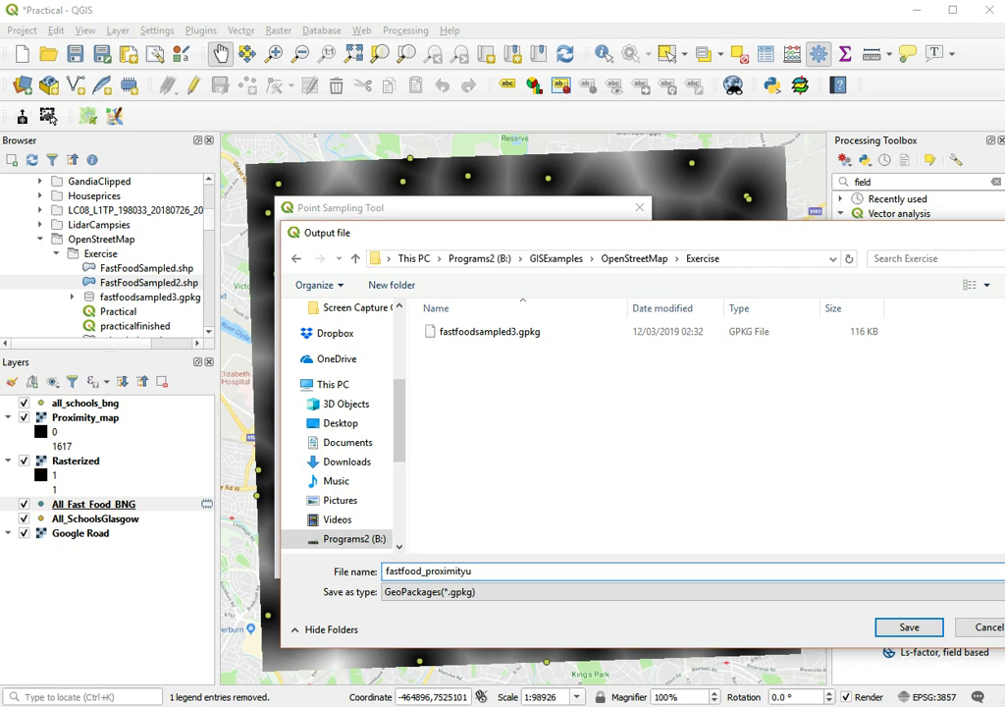
pyautogui.click(565, 592)
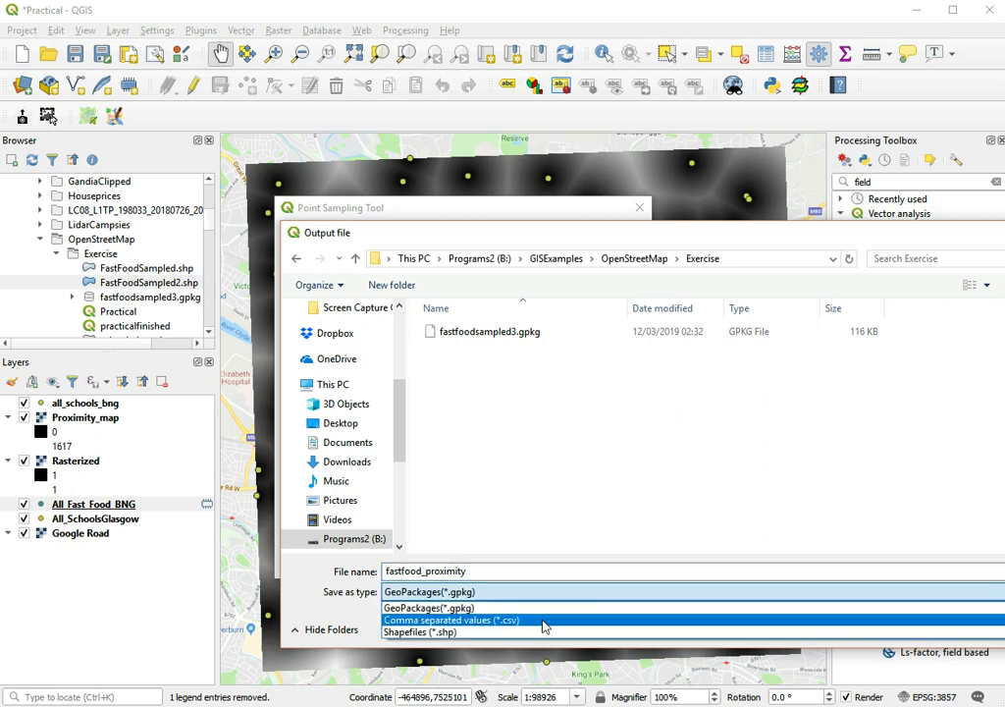
pyautogui.click(541, 633)
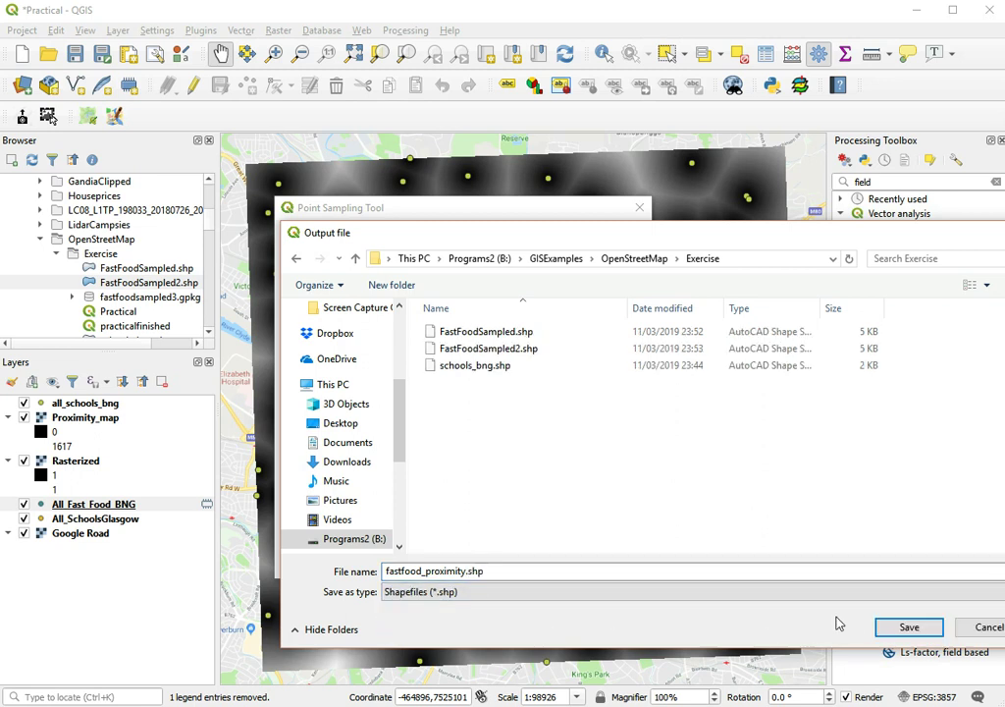
pyautogui.click(908, 630)
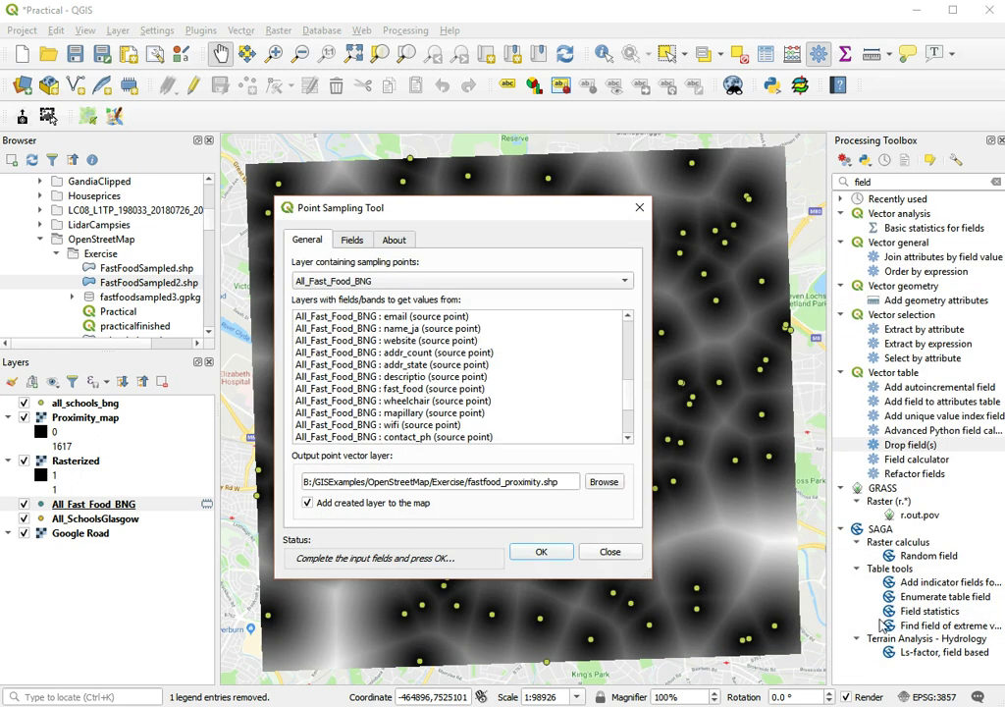
pyautogui.click(538, 552)
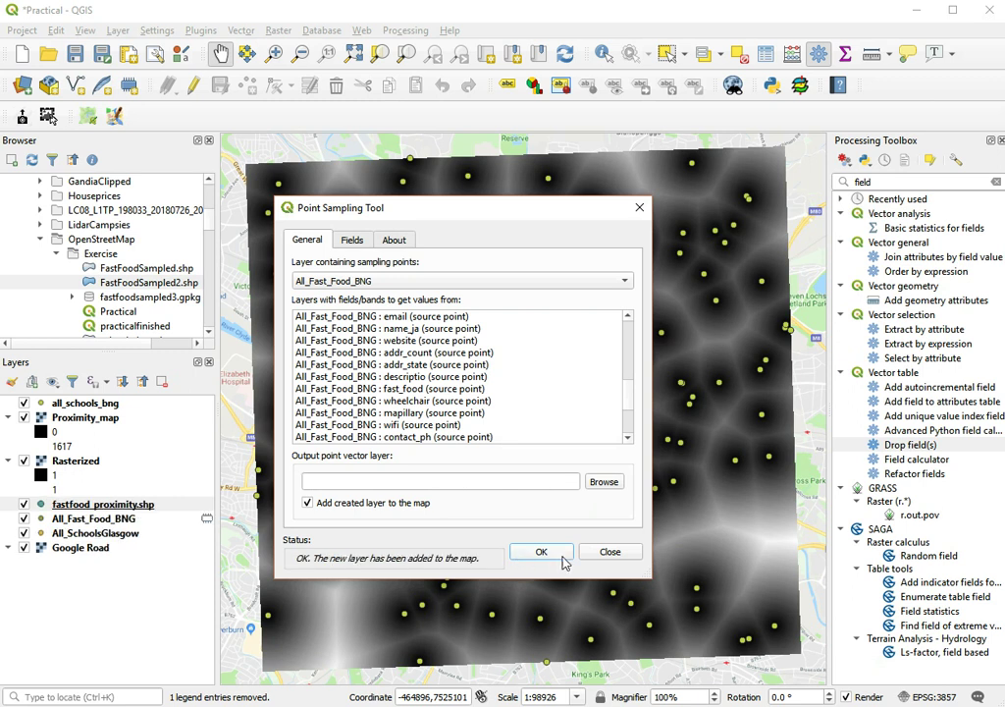
pyautogui.click(609, 553)
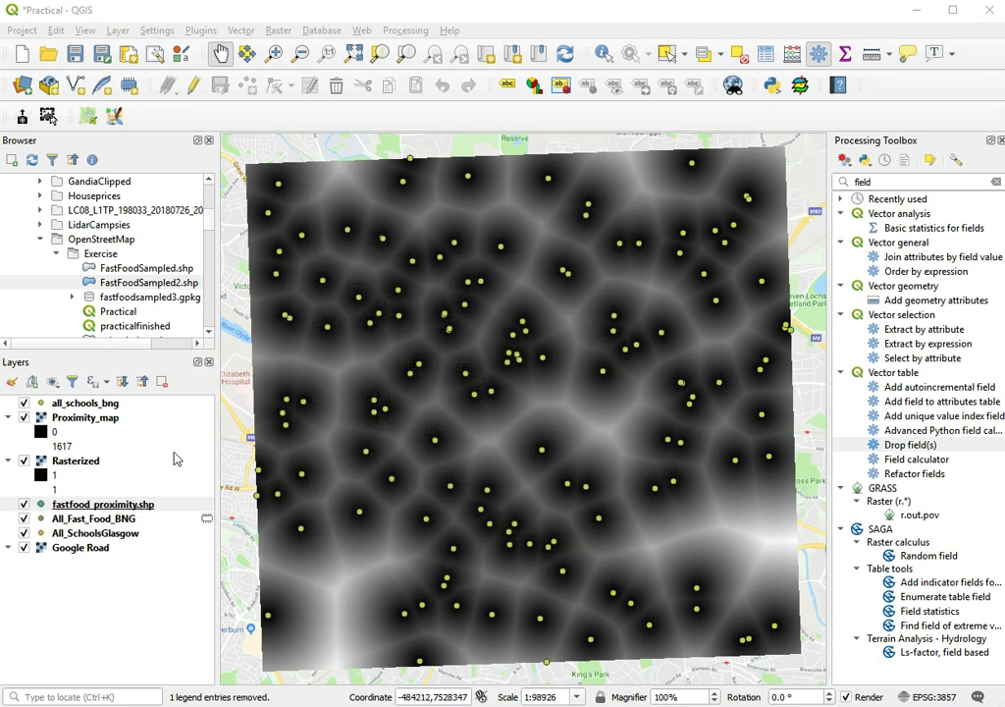
pyautogui.rightClick(103, 506)
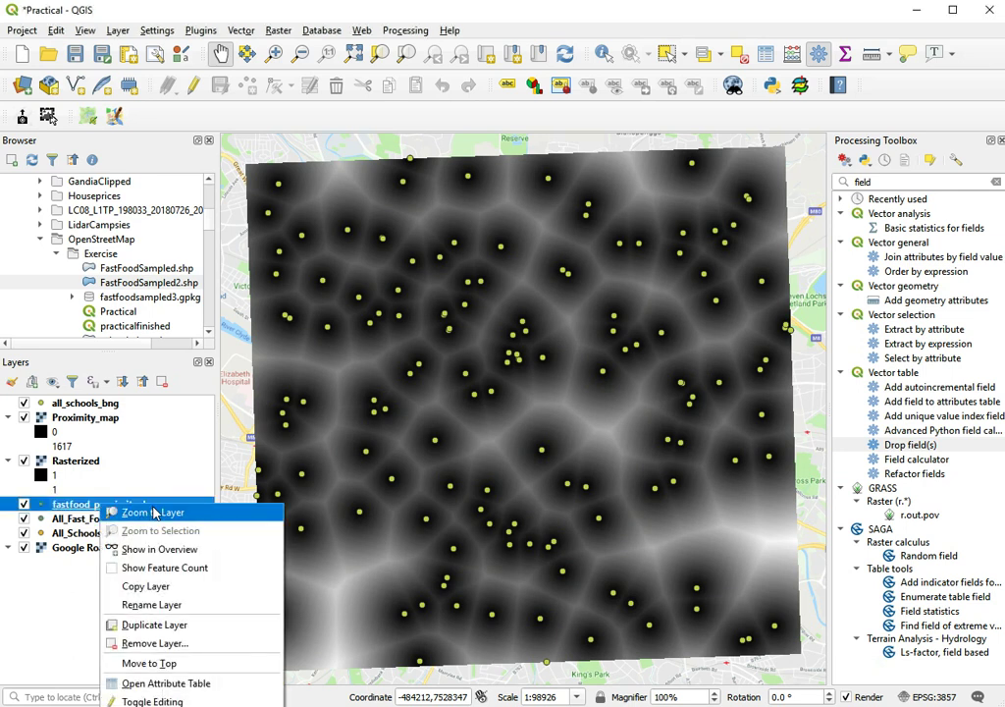
pyautogui.click(186, 682)
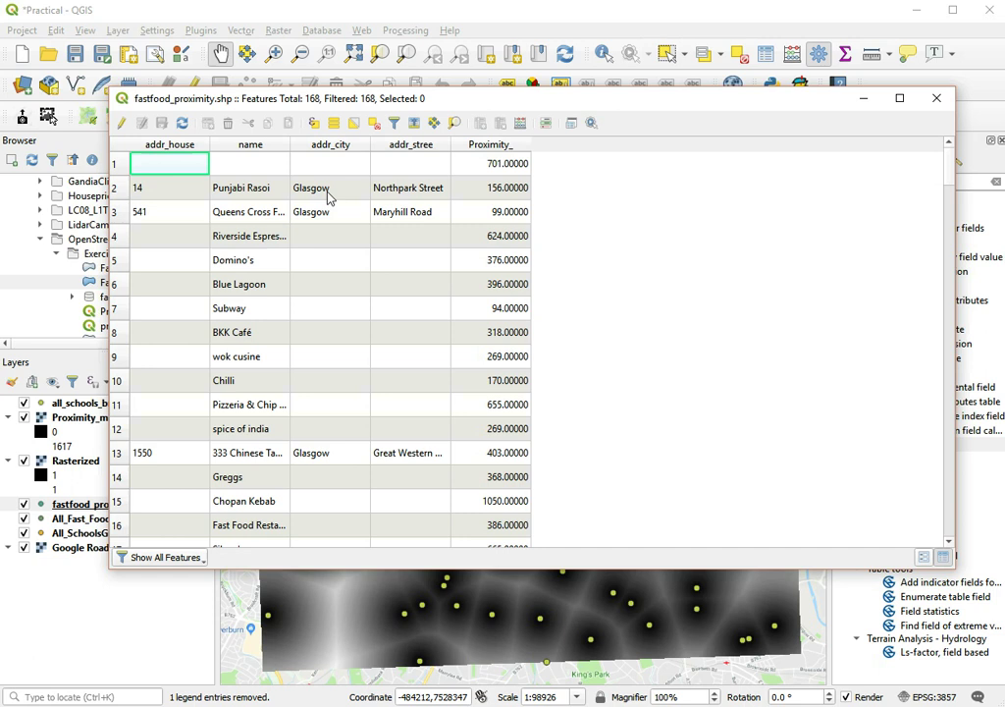
pyautogui.click(229, 187)
pyautogui.click(169, 187)
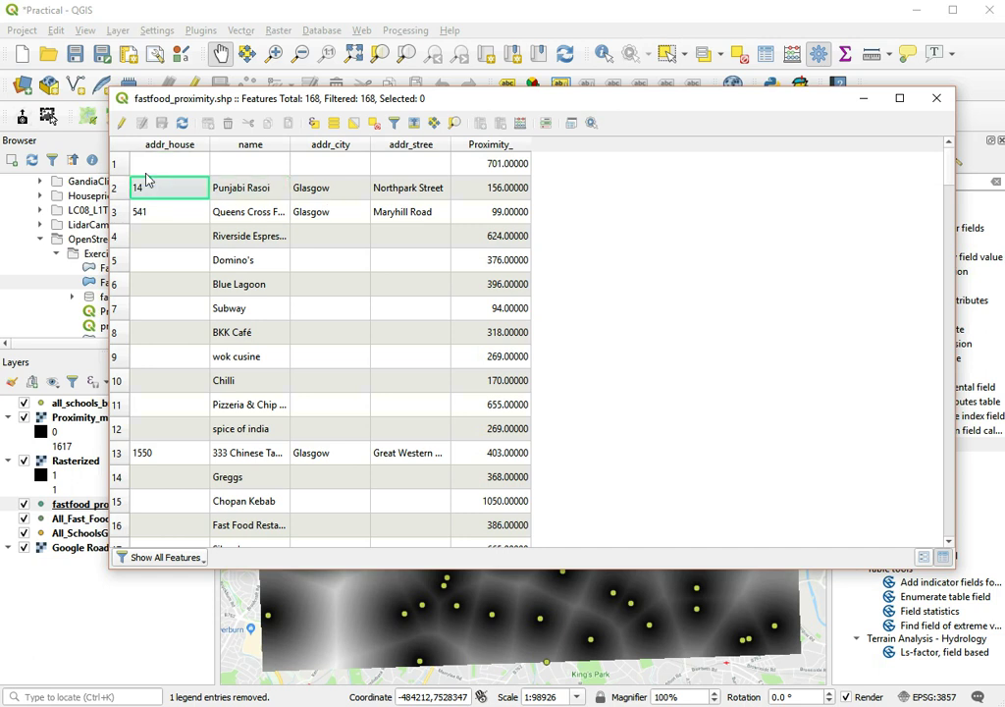
pyautogui.click(233, 210)
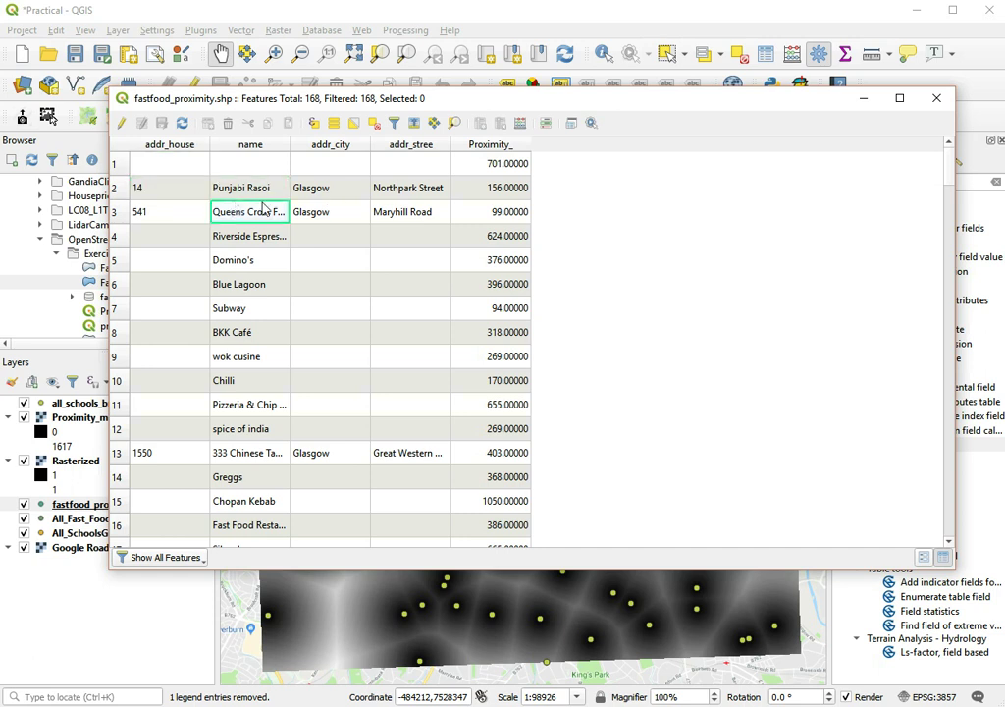
pyautogui.click(513, 213)
pyautogui.scroll(-7, 536, 273)
pyautogui.scroll(7, 536, 274)
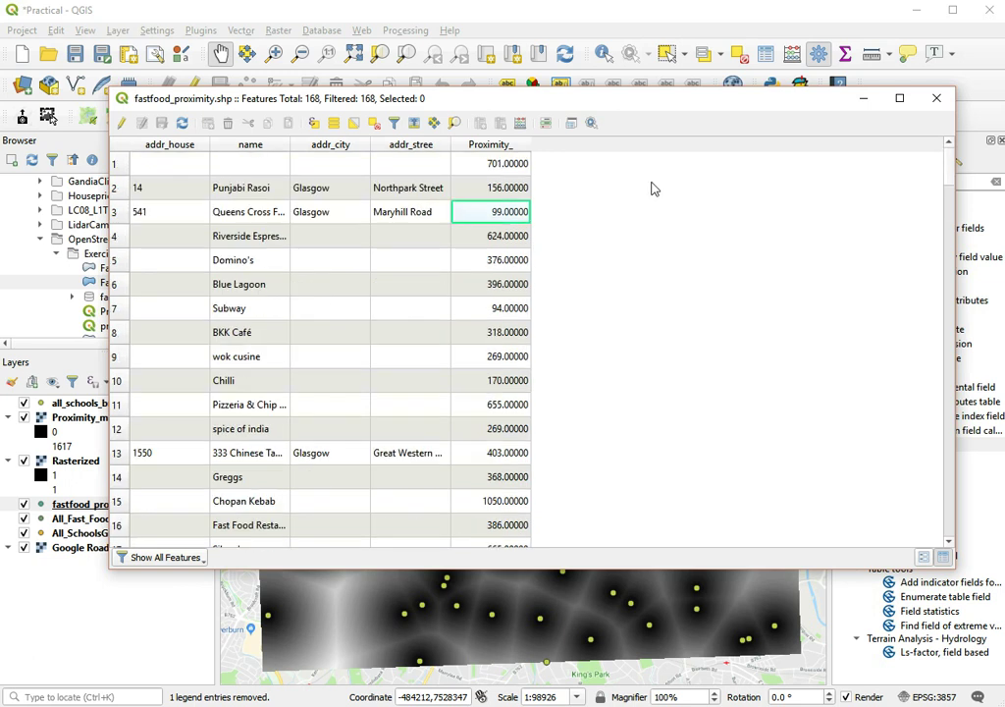
pyautogui.click(936, 98)
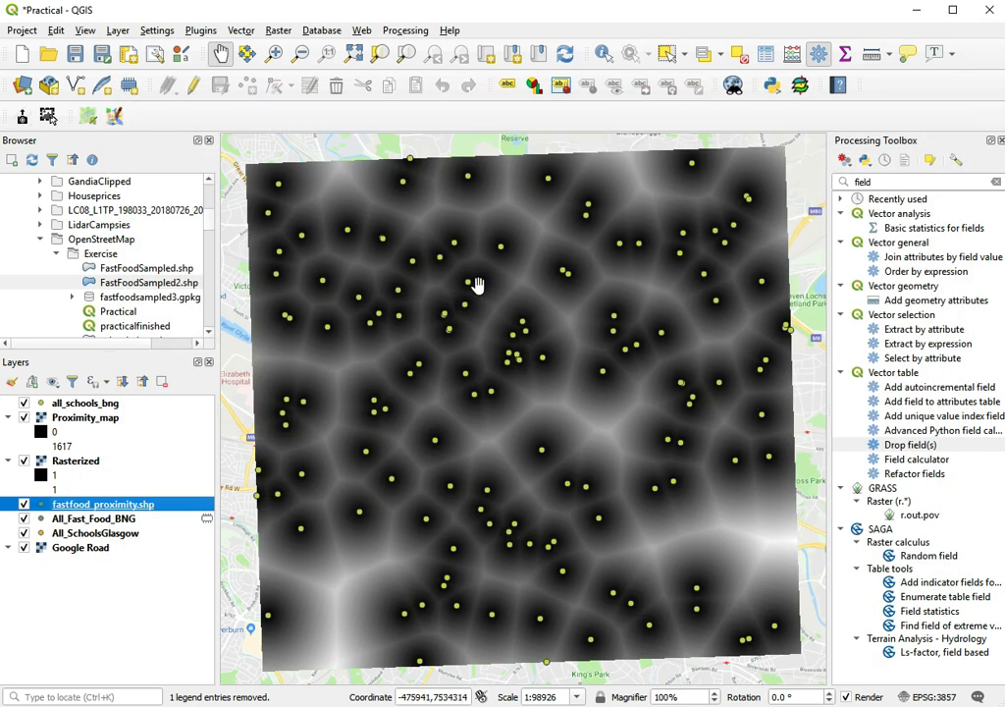
# Turn on single labels for fastfood_proximity.shp using the Proximity_ field
pyautogui.rightClick(142, 504)
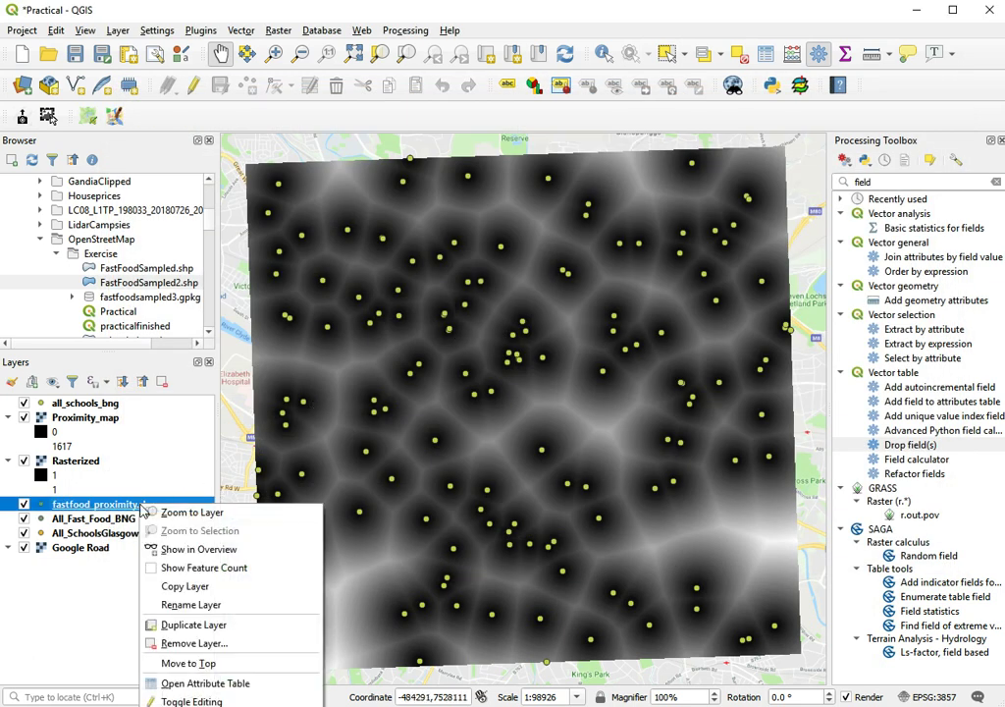
pyautogui.doubleClick(98, 503)
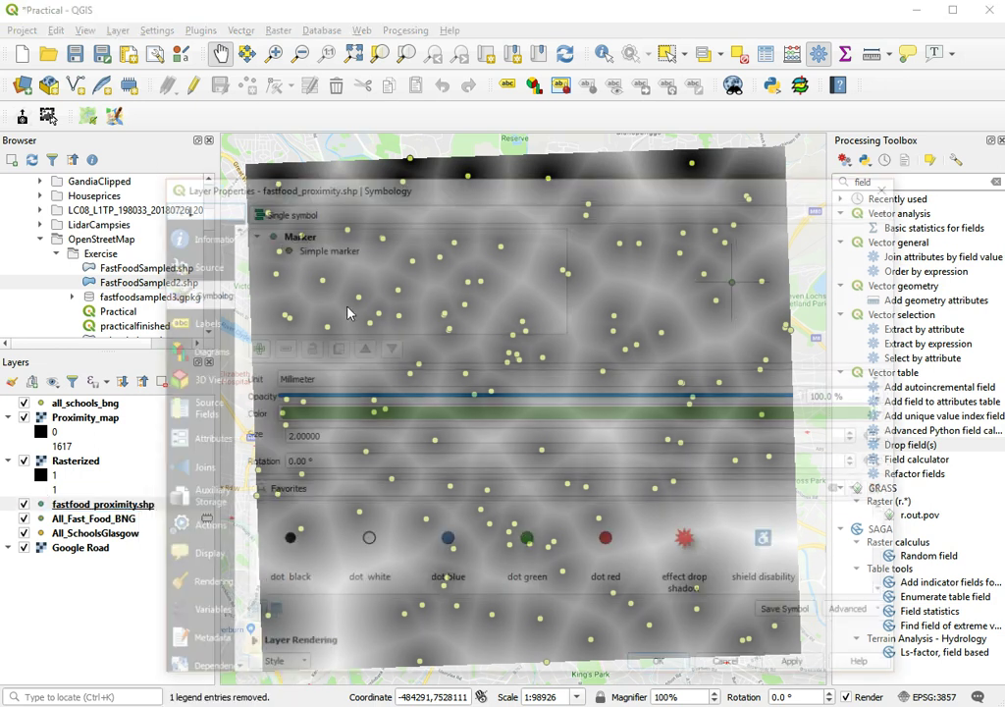
pyautogui.click(201, 321)
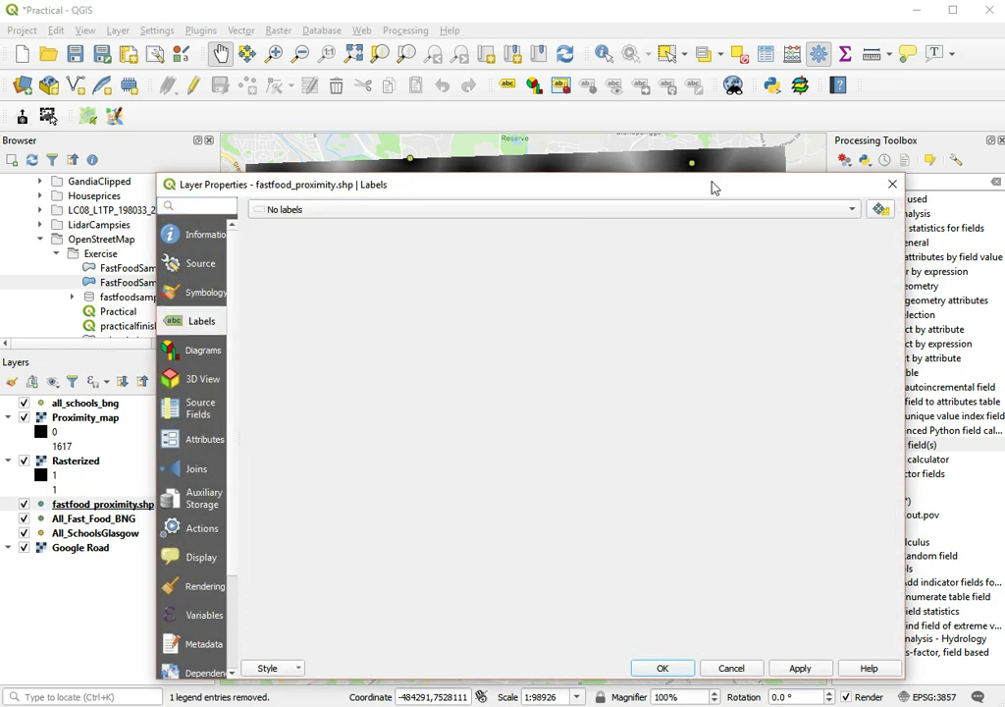
pyautogui.click(697, 210)
pyautogui.click(674, 227)
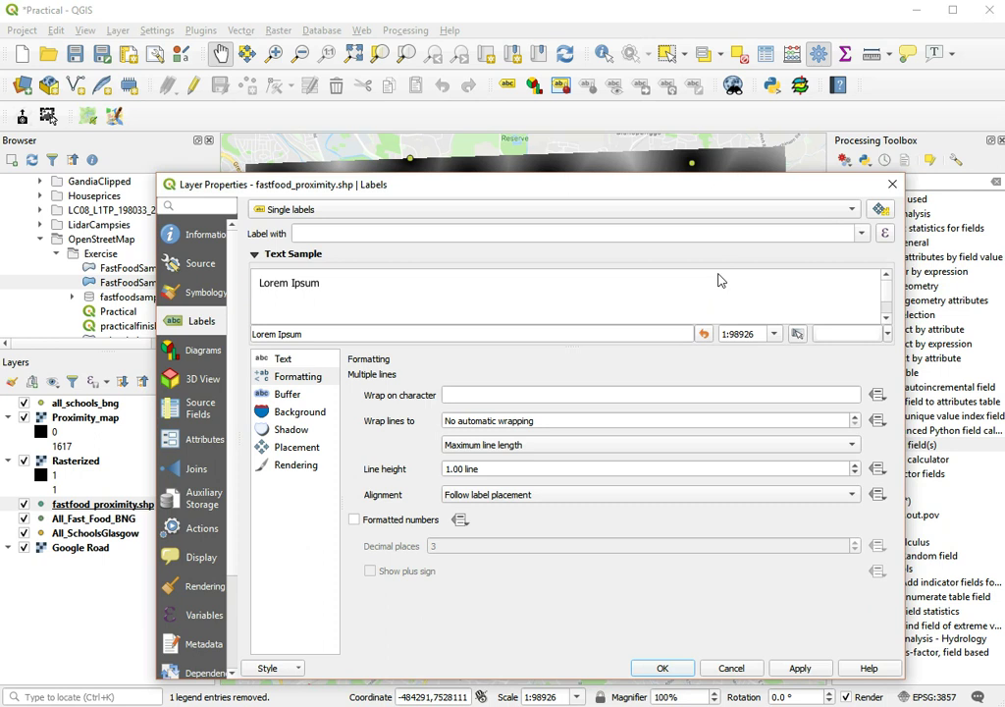
pyautogui.click(861, 234)
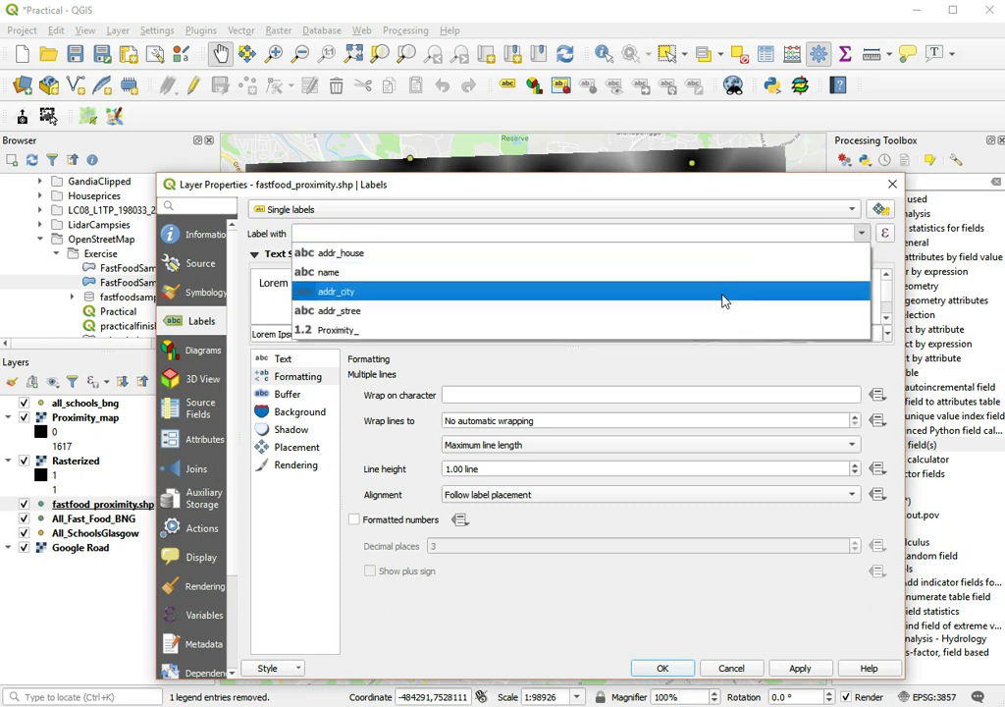
pyautogui.click(712, 330)
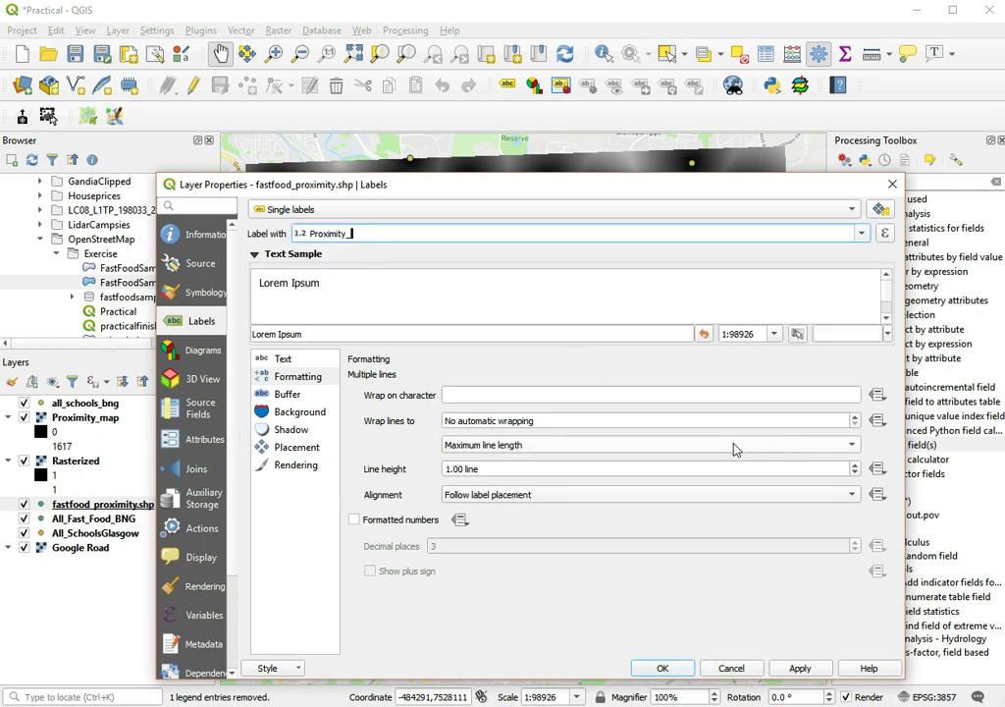
pyautogui.click(800, 667)
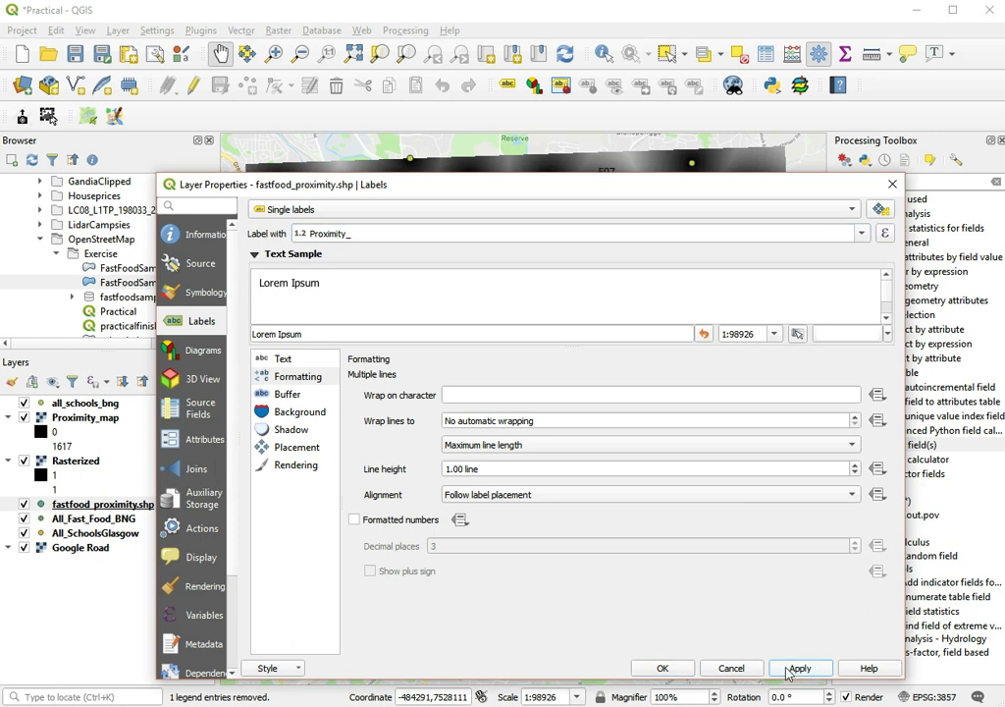
pyautogui.click(663, 667)
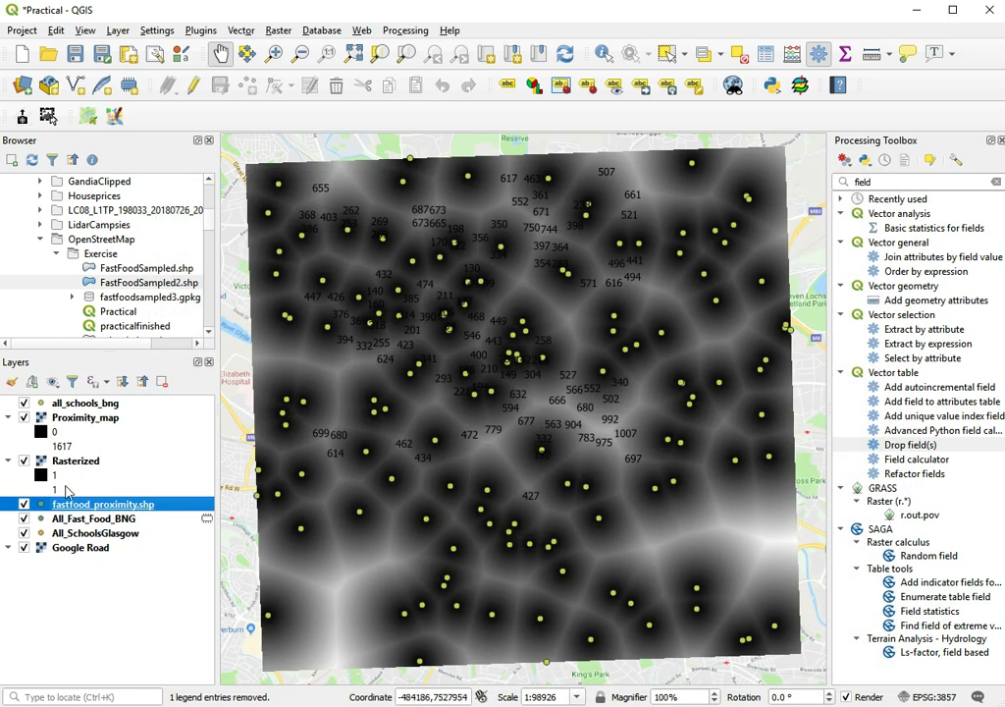
# Switch the fastfood_proximity.shp symbology to Graduated on the Proximity_ field
pyautogui.rightClick(105, 506)
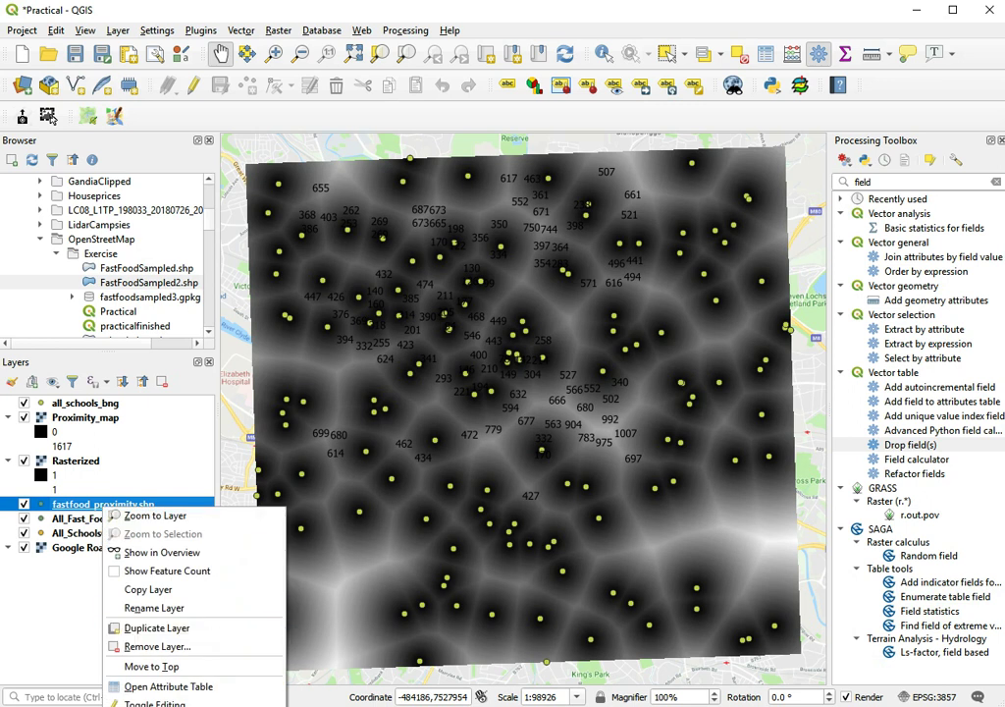
pyautogui.click(305, 517)
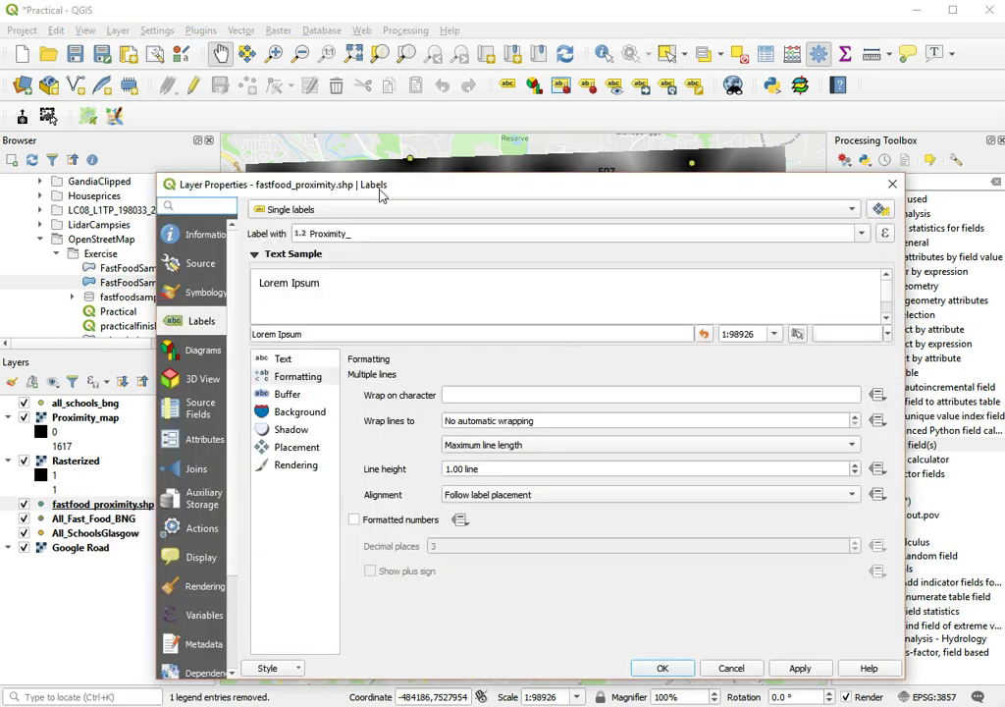
pyautogui.moveTo(382, 191); pyautogui.dragTo(360, 113)
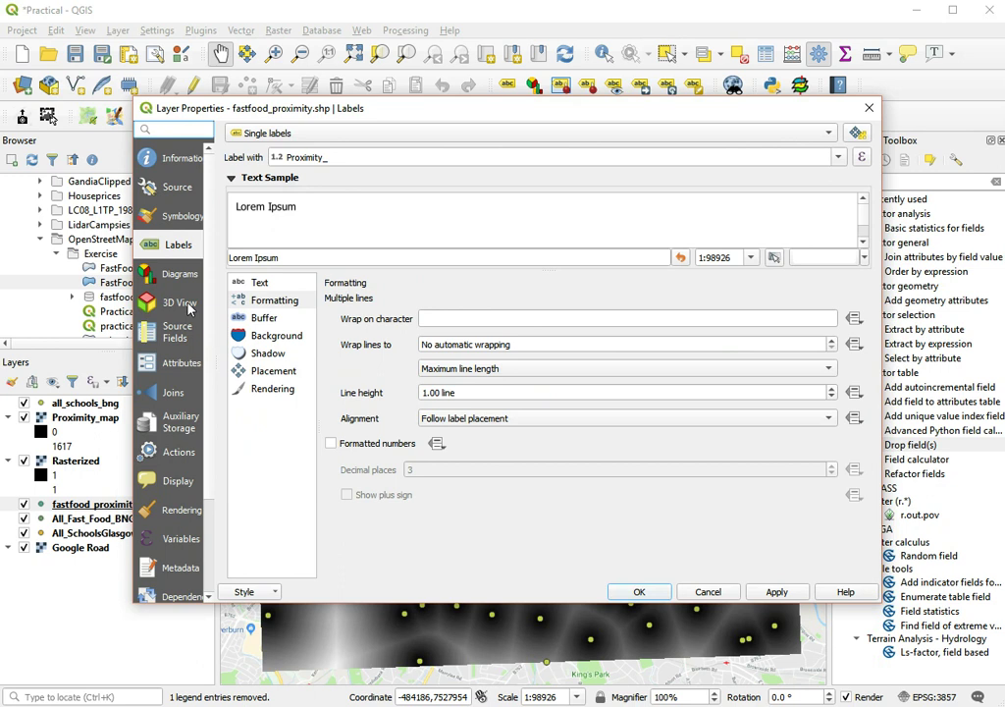
pyautogui.click(181, 216)
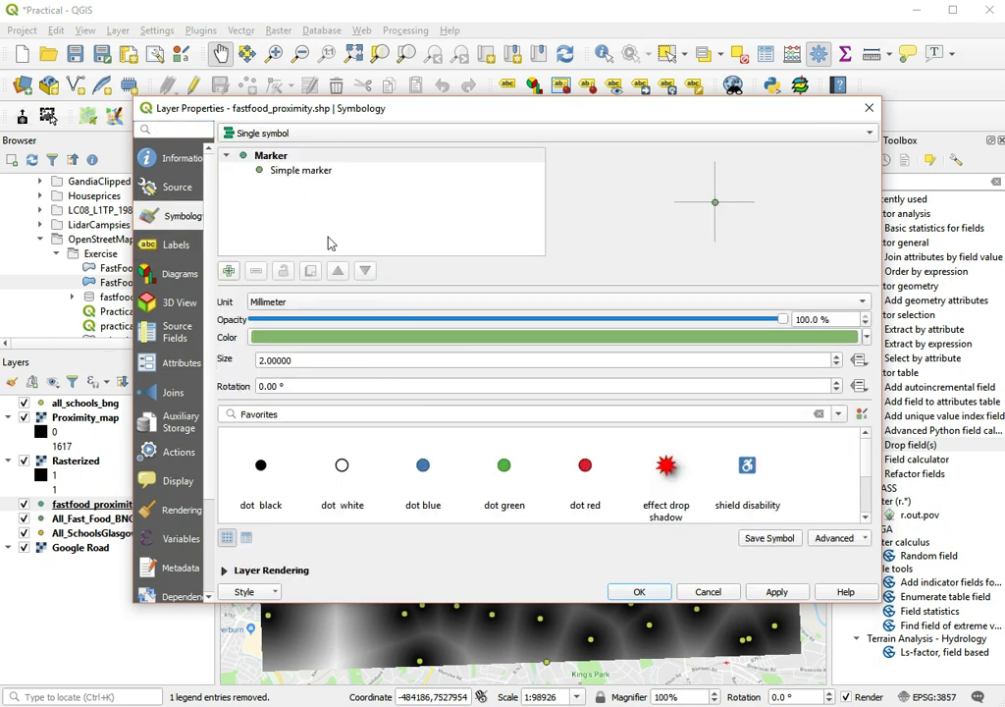
pyautogui.click(349, 135)
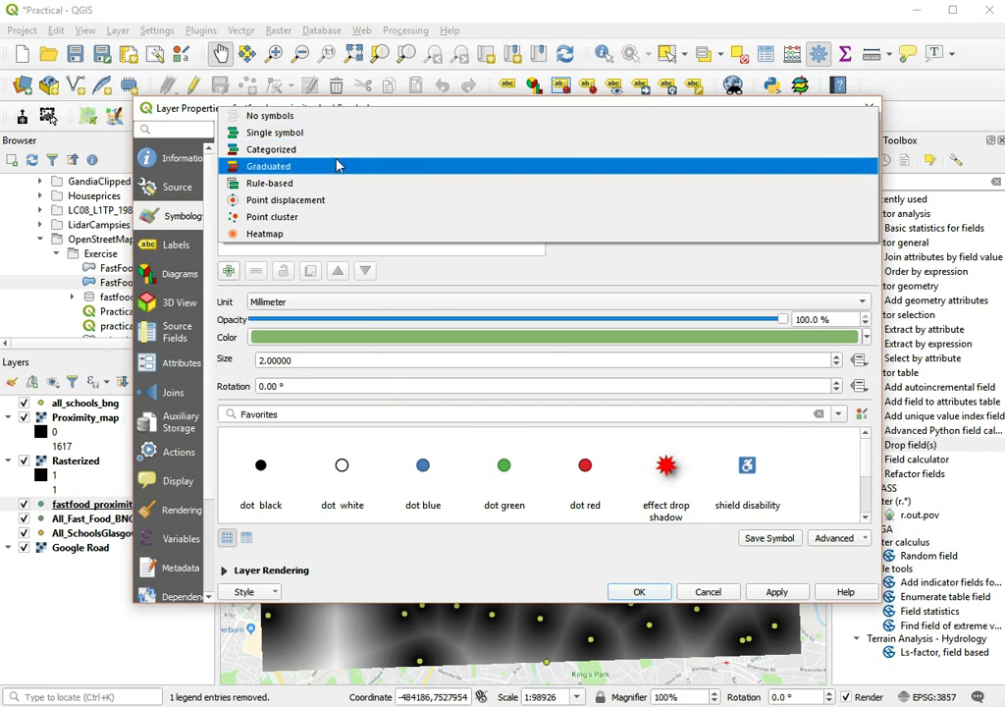
pyautogui.click(337, 166)
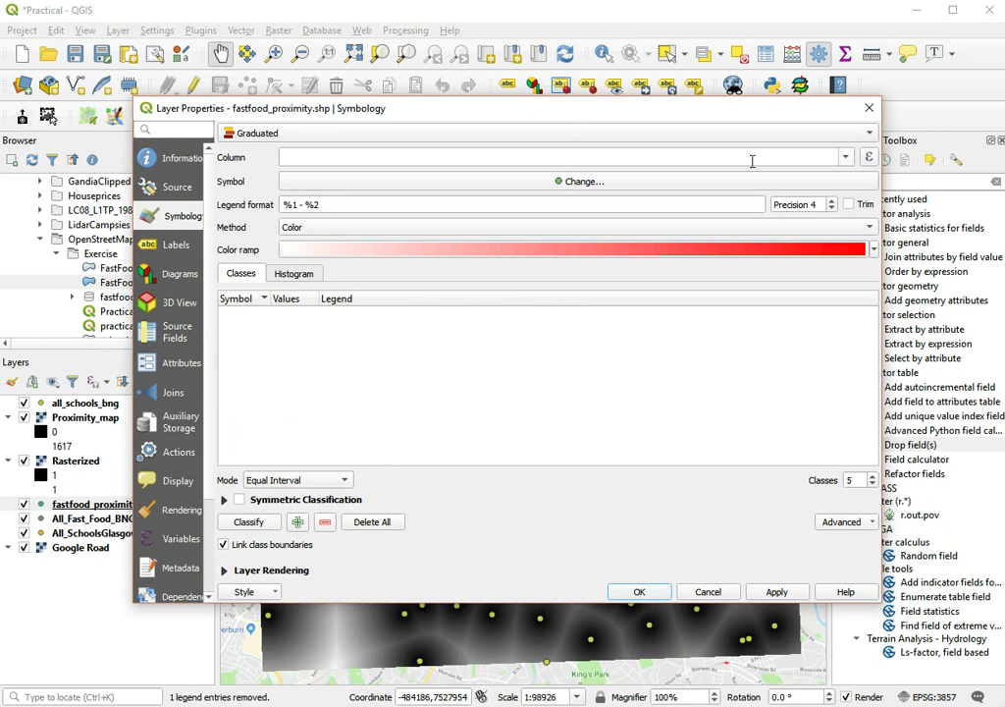
pyautogui.click(845, 157)
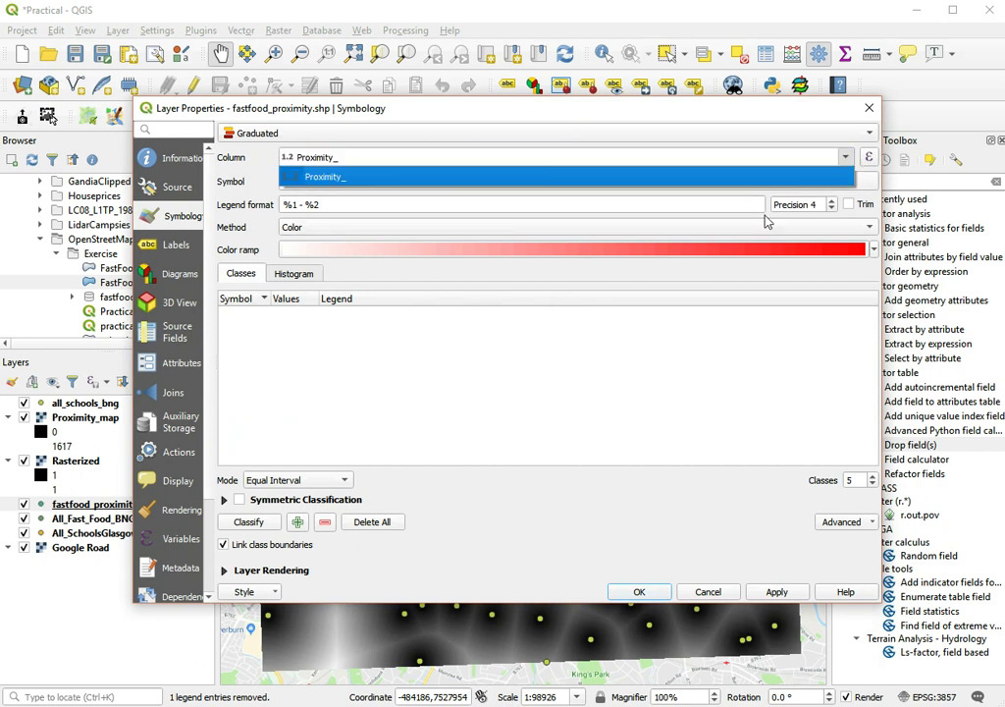
pyautogui.click(697, 177)
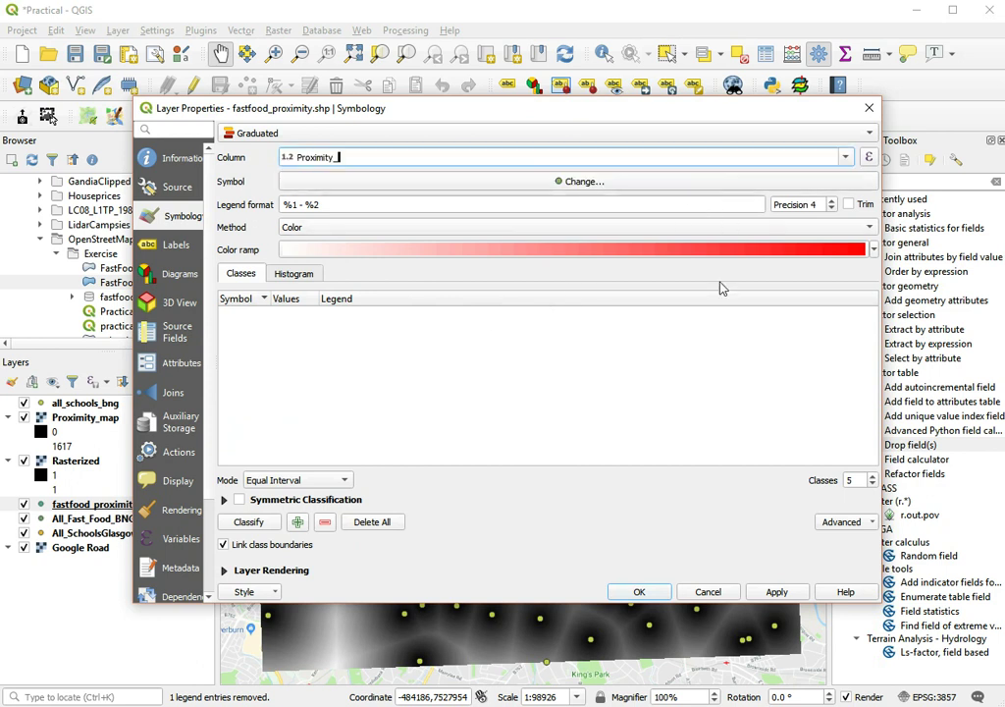
# Reduce to 2 classes and set the first class bounds to 0–500
pyautogui.click(872, 483)
pyautogui.click(871, 483)
pyautogui.click(871, 483)
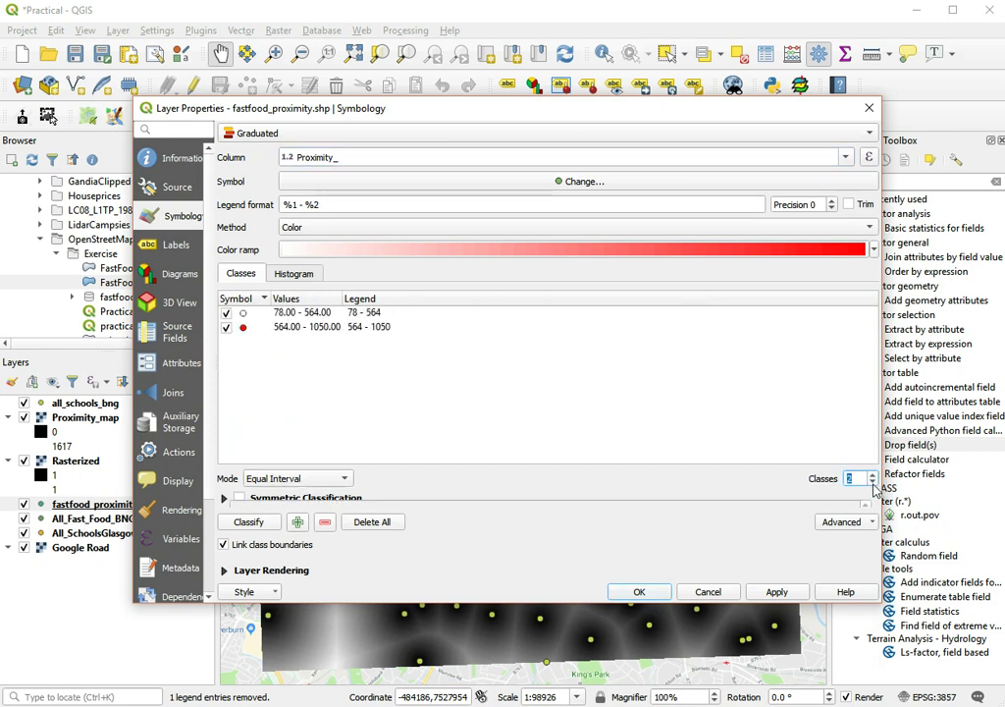
pyautogui.doubleClick(312, 312)
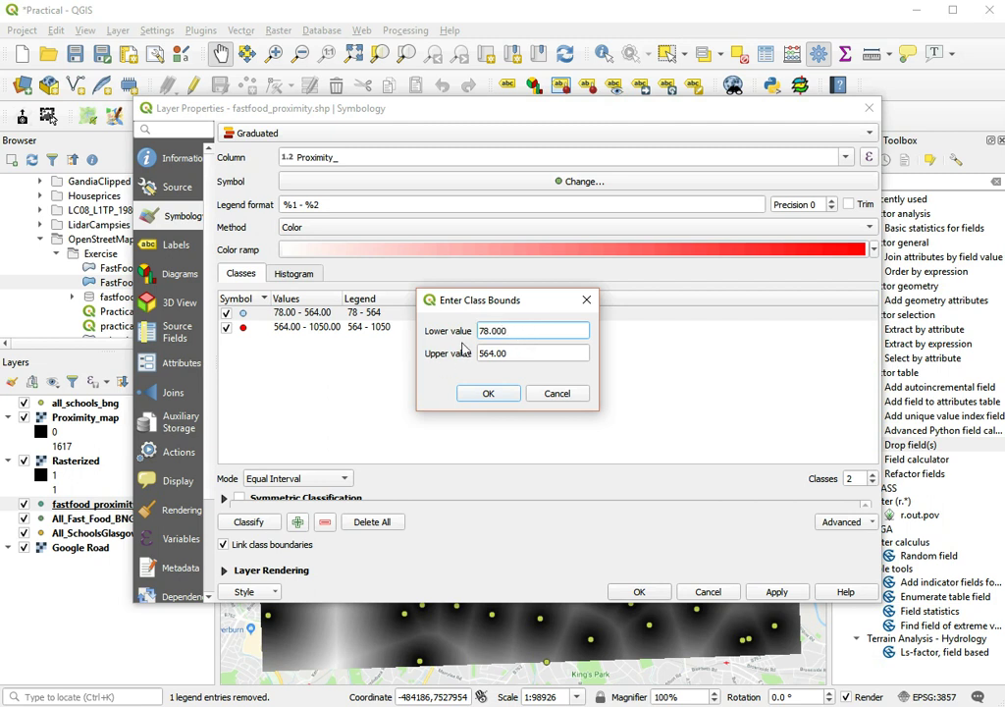
pyautogui.press('BackSpace')
pyautogui.press('BackSpace')
pyautogui.press('BackSpace')
pyautogui.press('BackSpace')
pyautogui.press('BackSpace')
pyautogui.press('Tab')
pyautogui.write('5')
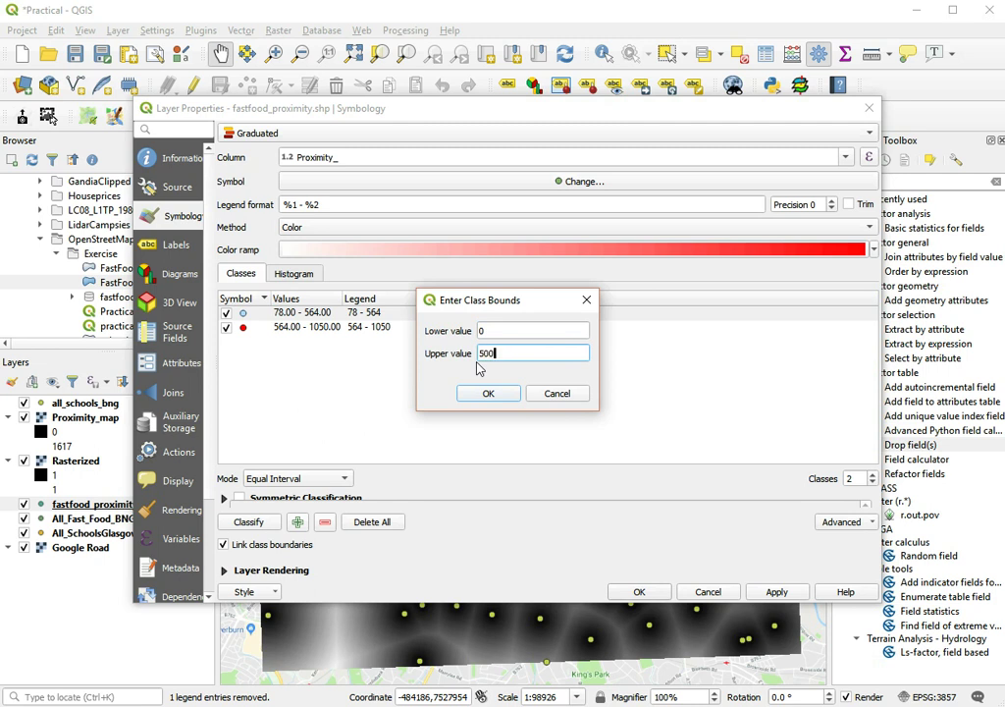
pyautogui.write('00')
pyautogui.click(487, 393)
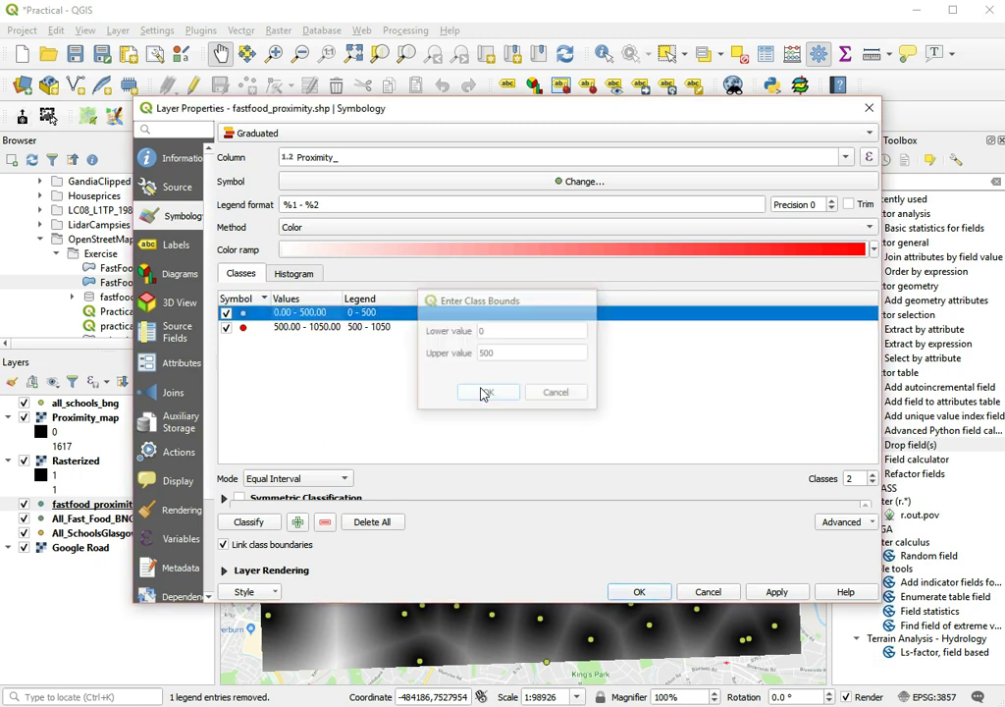
# Give the 0–500 class a dot red symbol and the 500–1050 class dot green
pyautogui.doubleClick(243, 314)
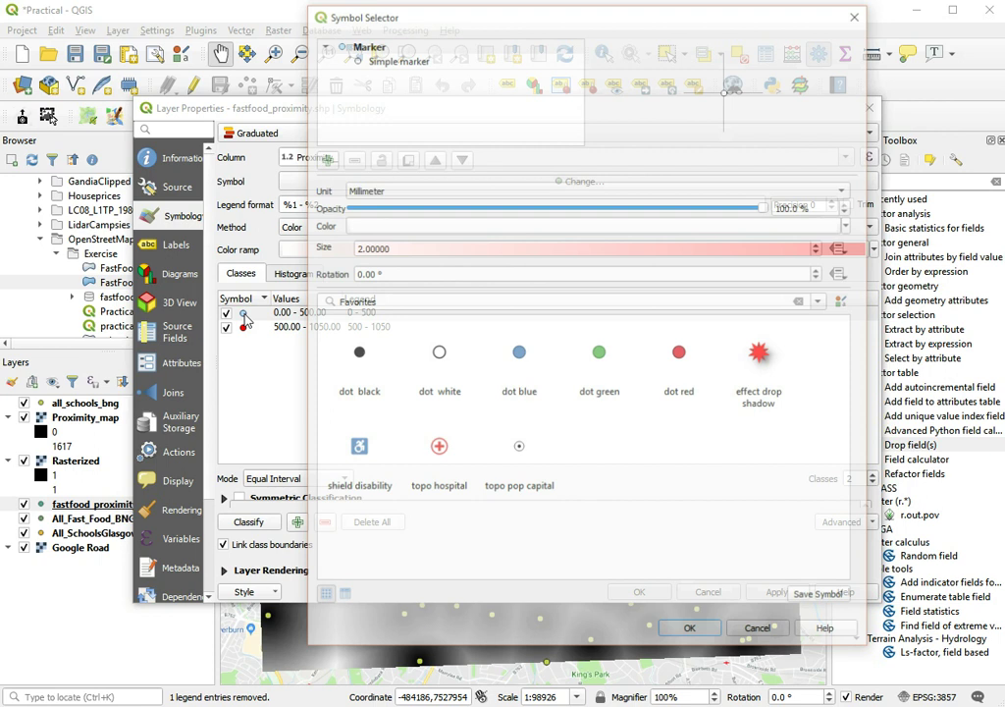
pyautogui.click(694, 375)
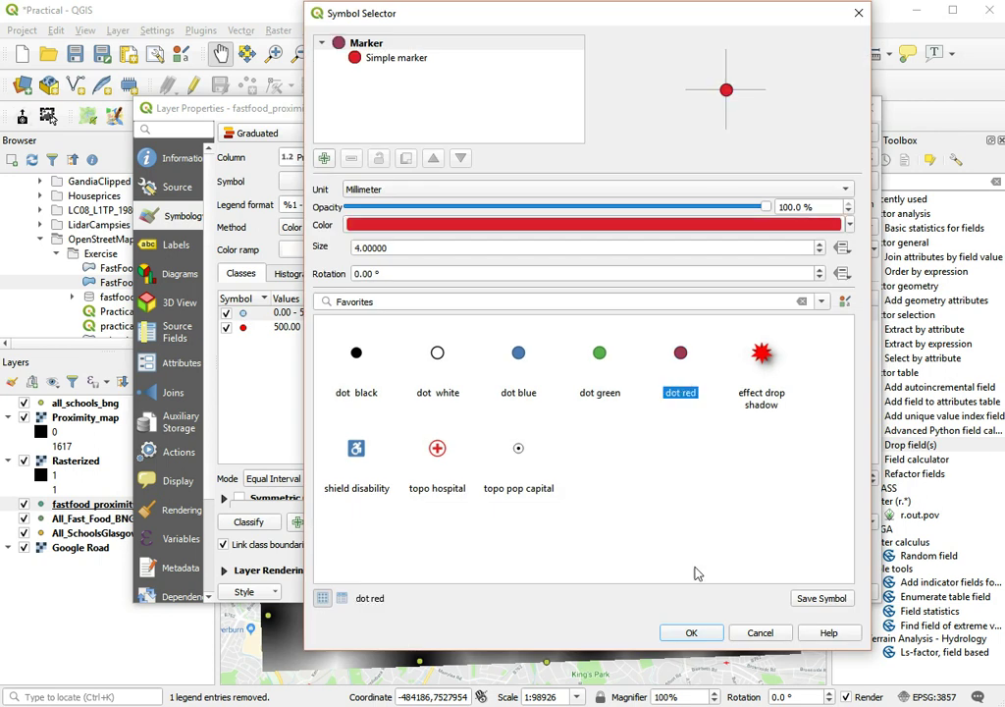
pyautogui.click(702, 633)
pyautogui.doubleClick(244, 329)
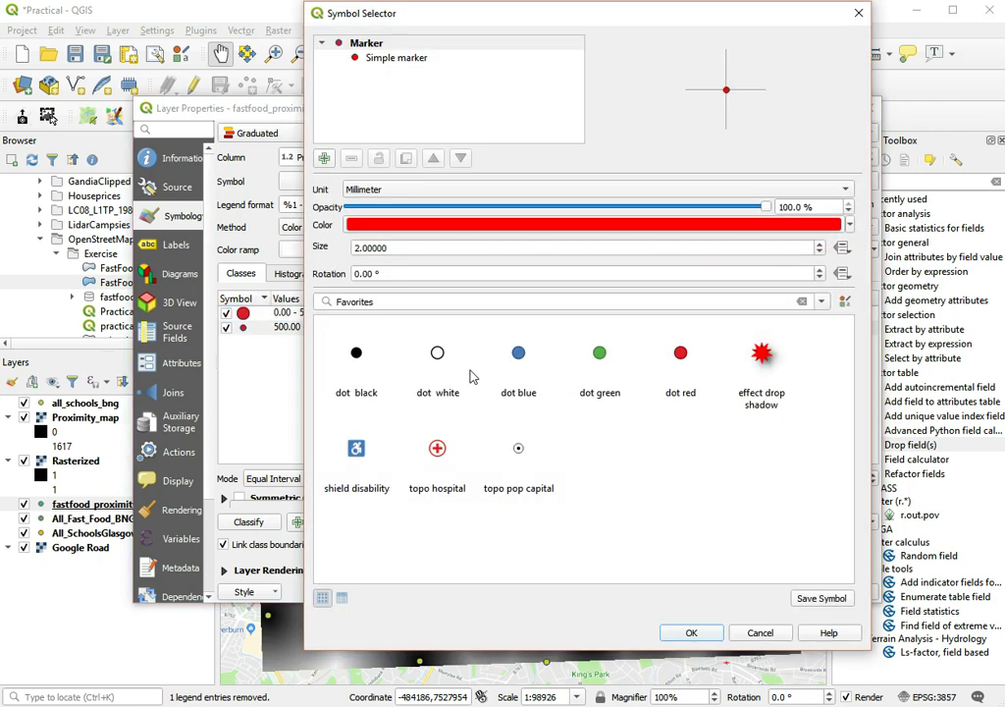
pyautogui.click(600, 391)
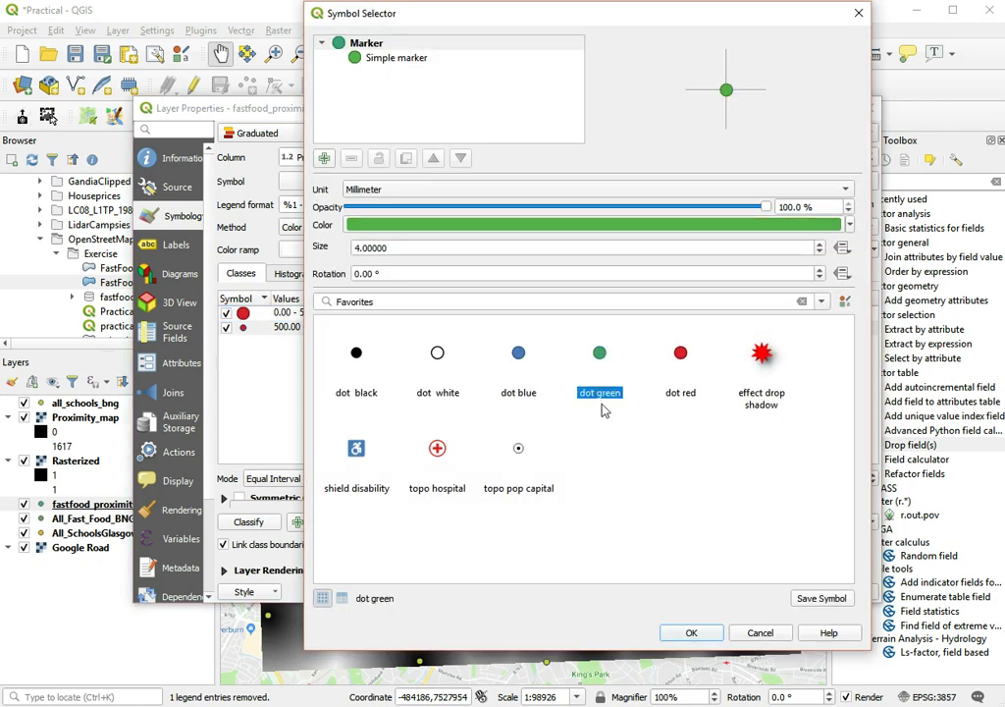
pyautogui.click(693, 633)
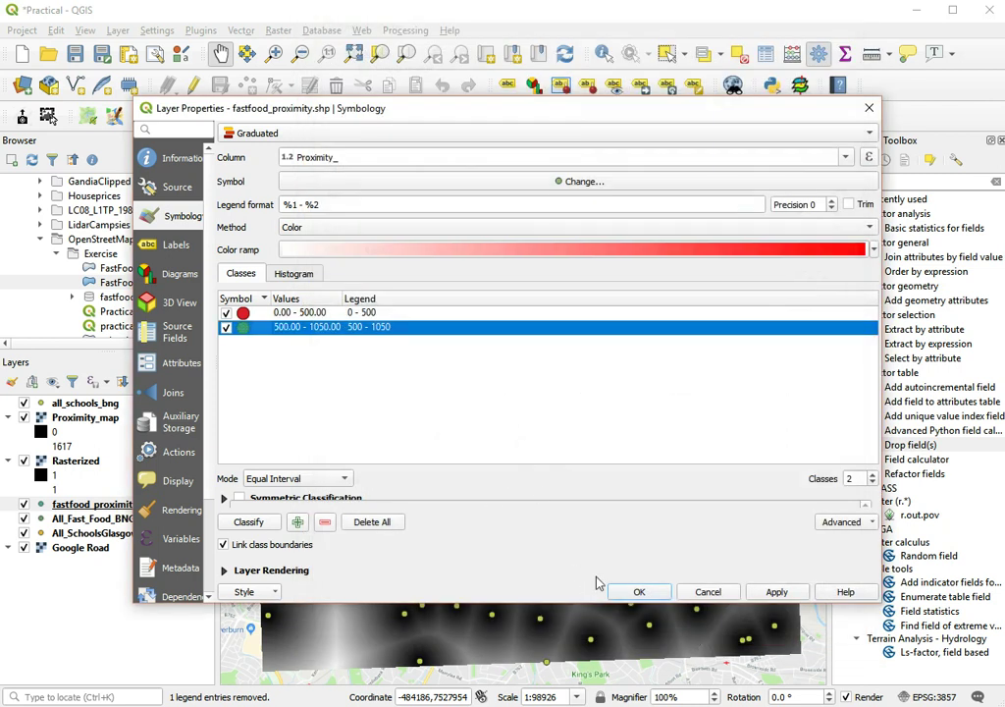
pyautogui.click(638, 593)
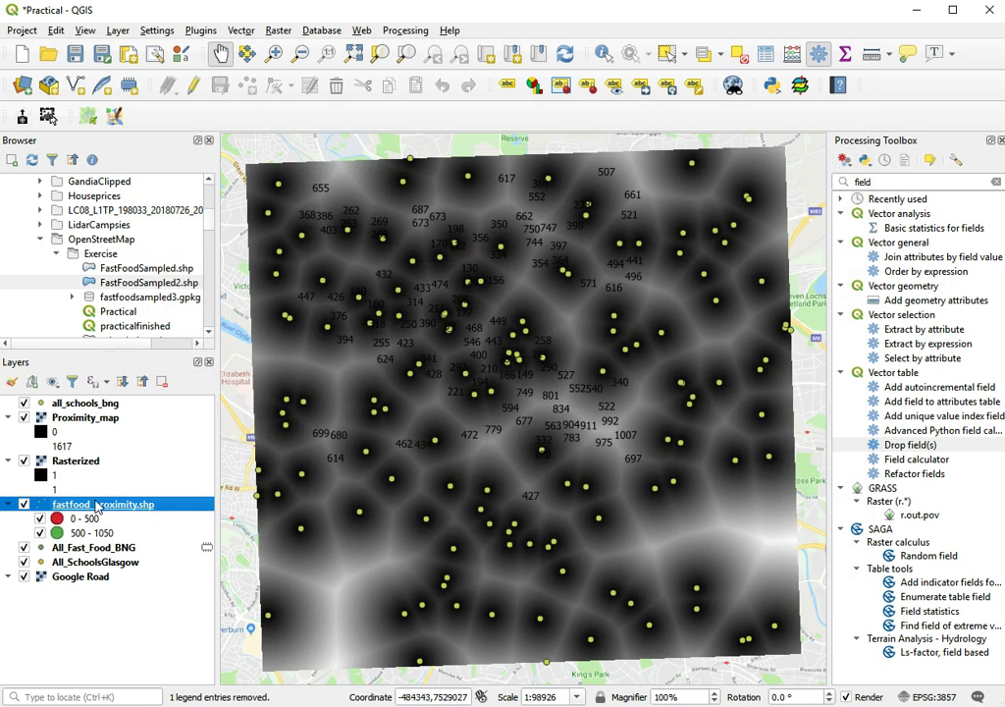
# Move fastfood_proximity.shp above Proximity_map, hide all_schools_bng, and pan to the fast-food points
pyautogui.moveTo(95, 504)
pyautogui.mouseDown()
pyautogui.moveTo(59, 412)
pyautogui.moveTo(55, 424)
pyautogui.mouseUp()
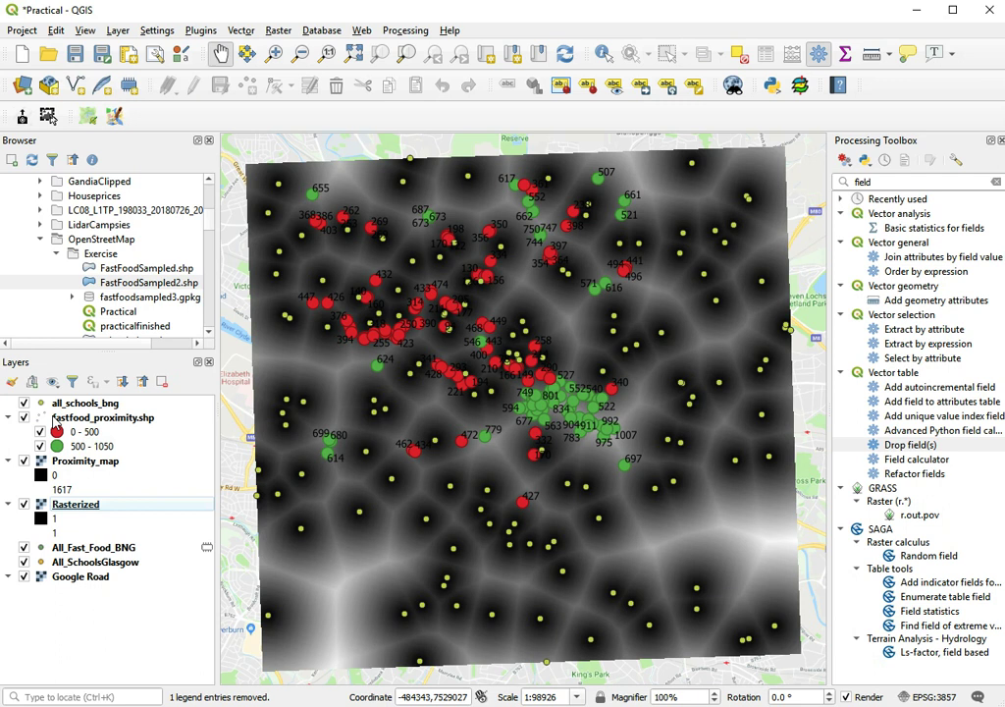
pyautogui.click(23, 403)
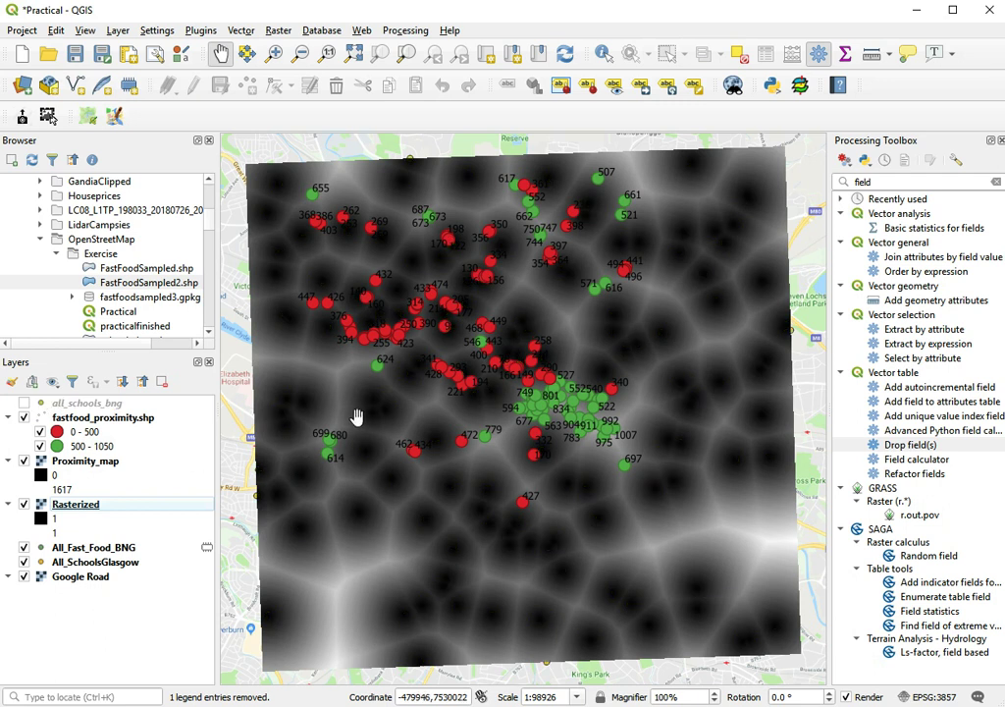
pyautogui.moveTo(285, 334); pyautogui.dragTo(475, 460)
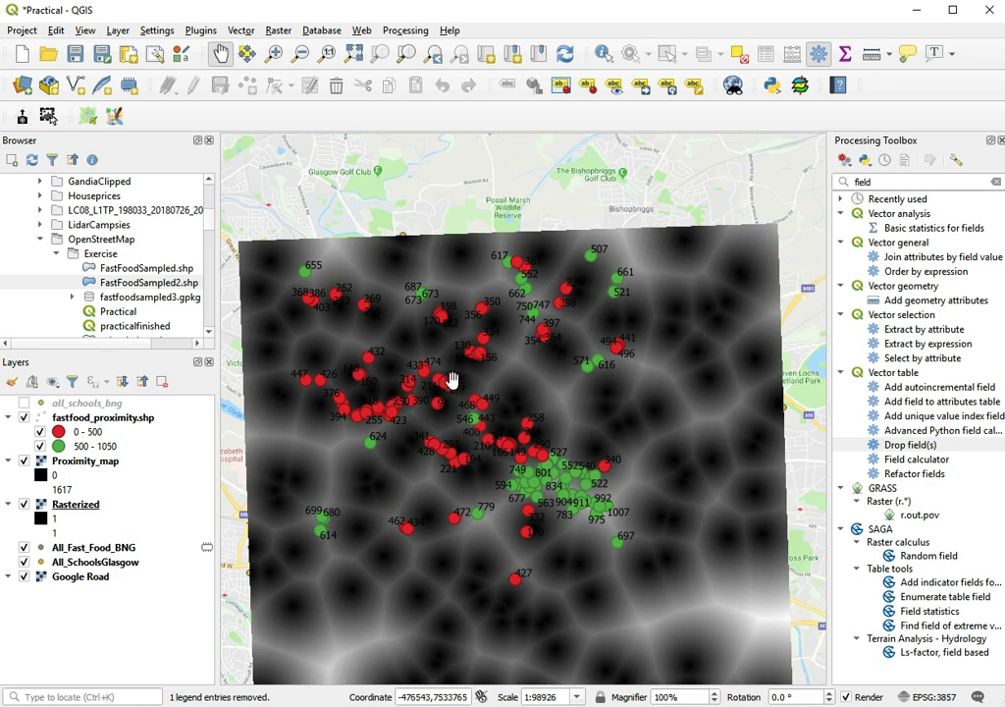
pyautogui.scroll(3, 451, 378)
pyautogui.scroll(-3, 456, 383)
pyautogui.moveTo(469, 390); pyautogui.dragTo(503, 406)
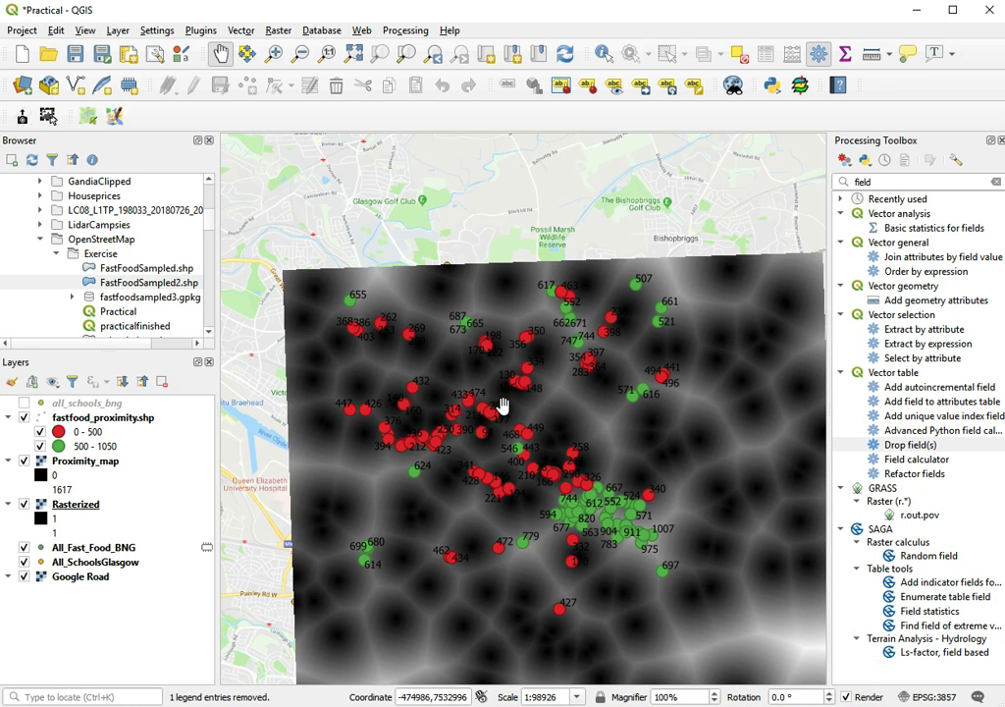
pyautogui.moveTo(554, 367); pyautogui.dragTo(485, 420)
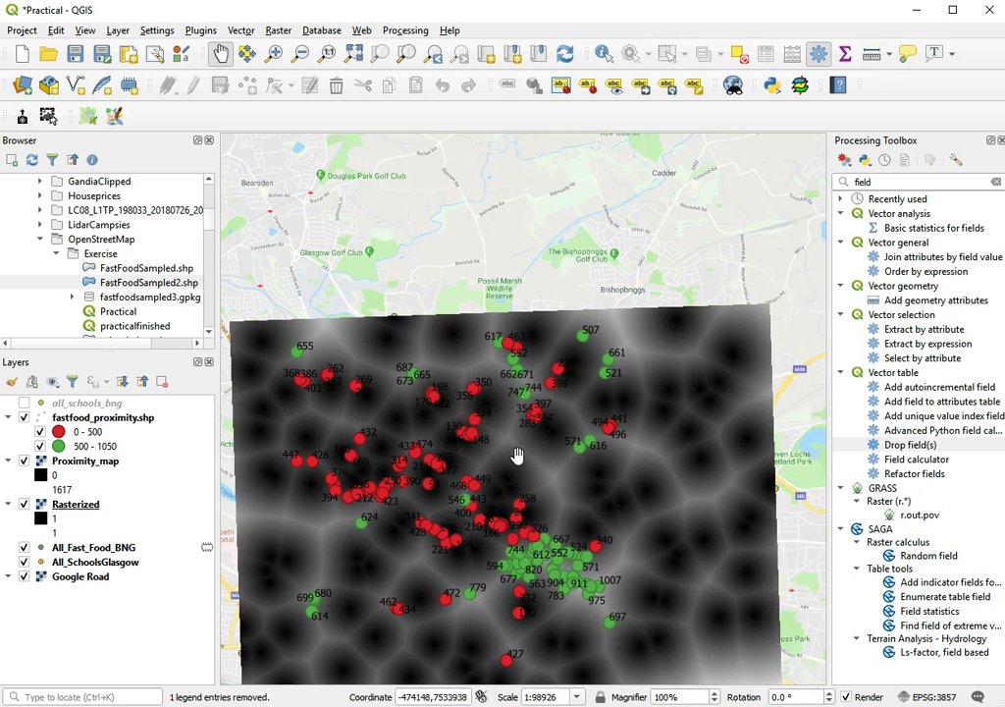
pyautogui.moveTo(517, 461); pyautogui.dragTo(515, 377)
pyautogui.moveTo(468, 498); pyautogui.dragTo(522, 507)
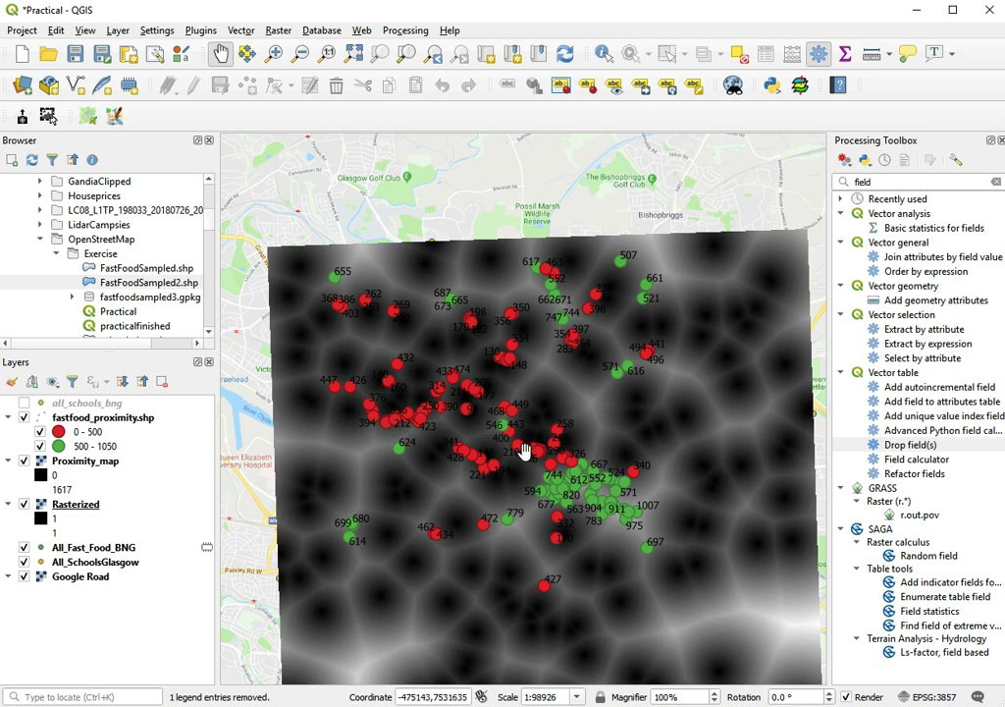
# Use the attribute table form to select features with Proximity_ less than 500
pyautogui.rightClick(144, 425)
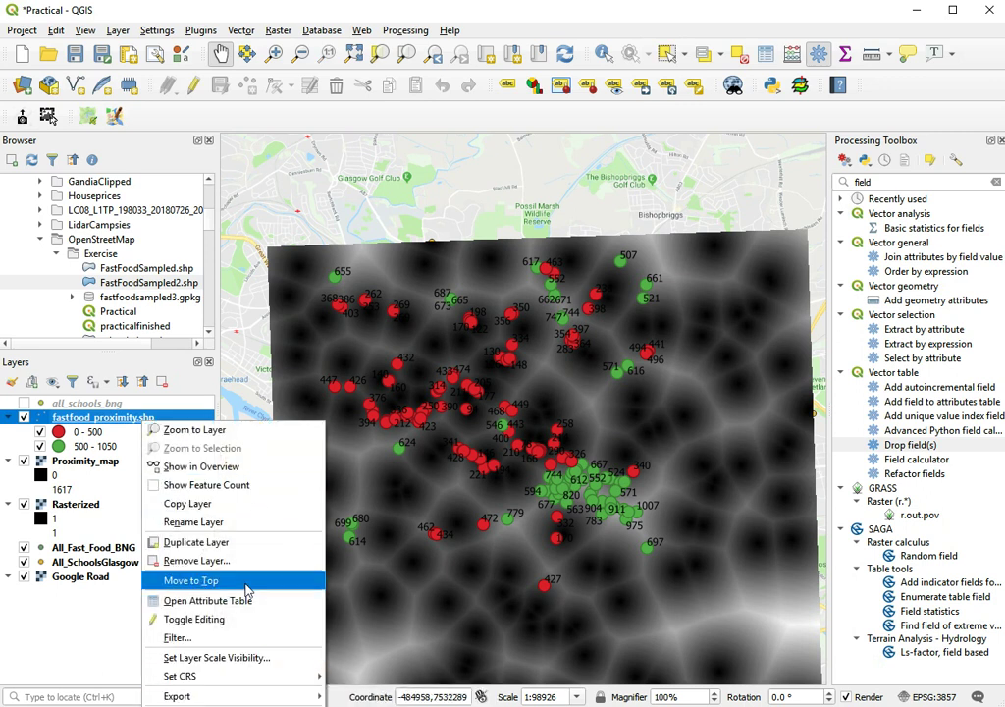
pyautogui.click(231, 600)
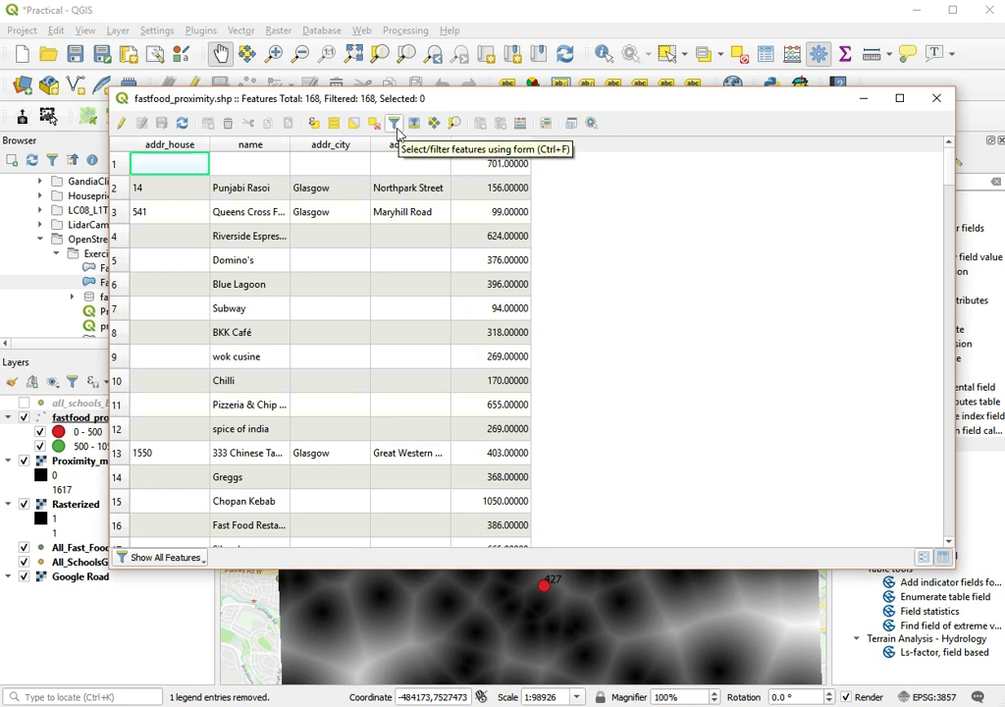
pyautogui.click(395, 124)
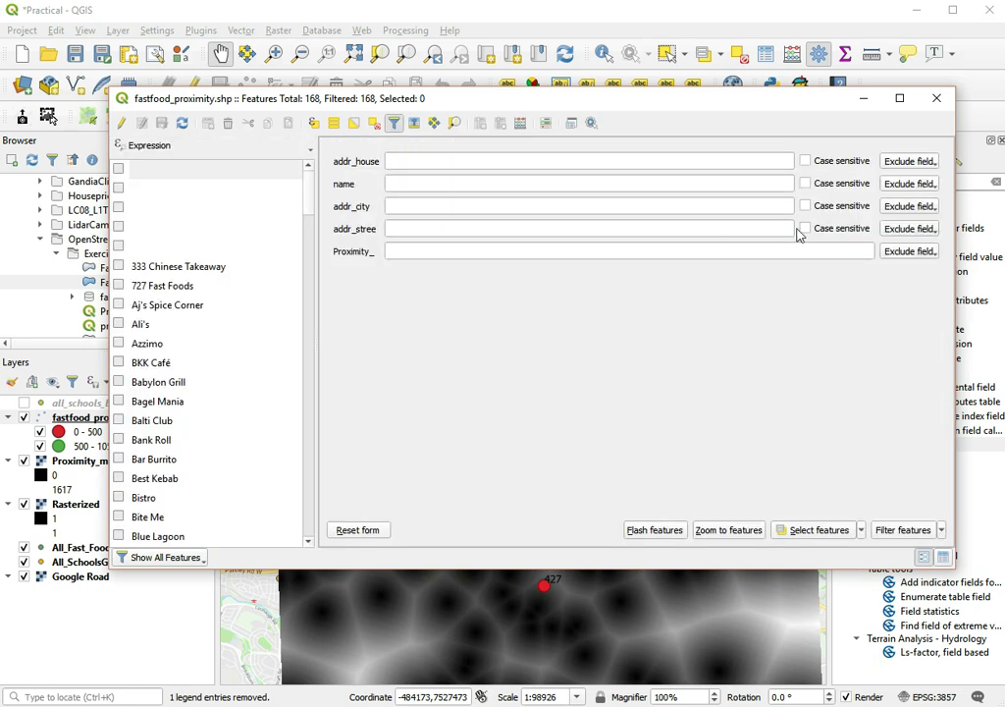
pyautogui.click(917, 255)
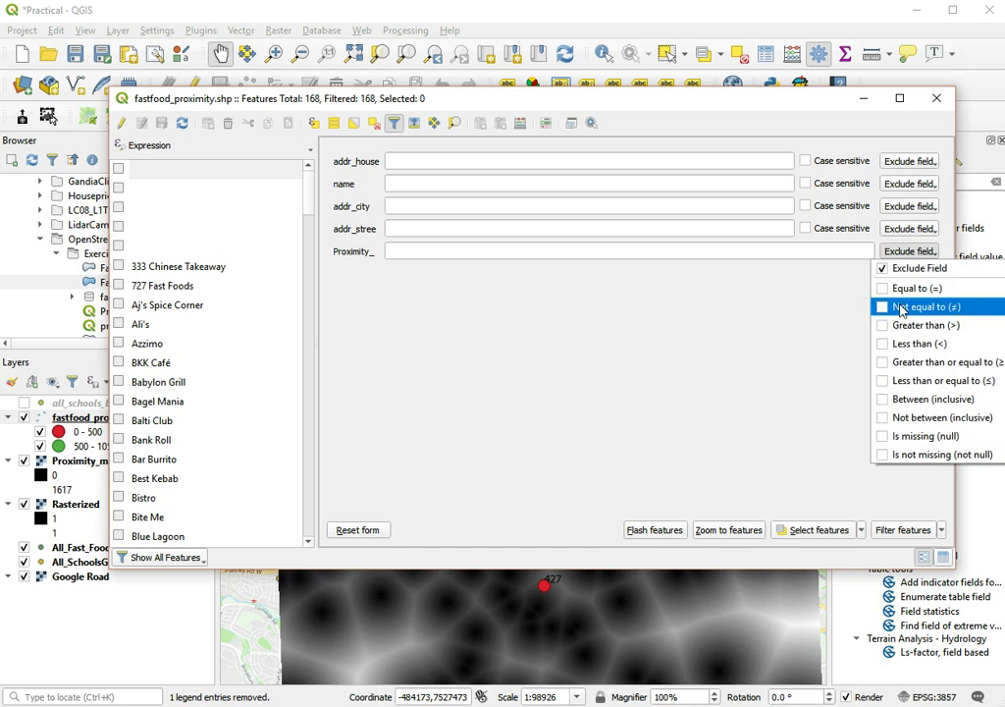
pyautogui.click(910, 345)
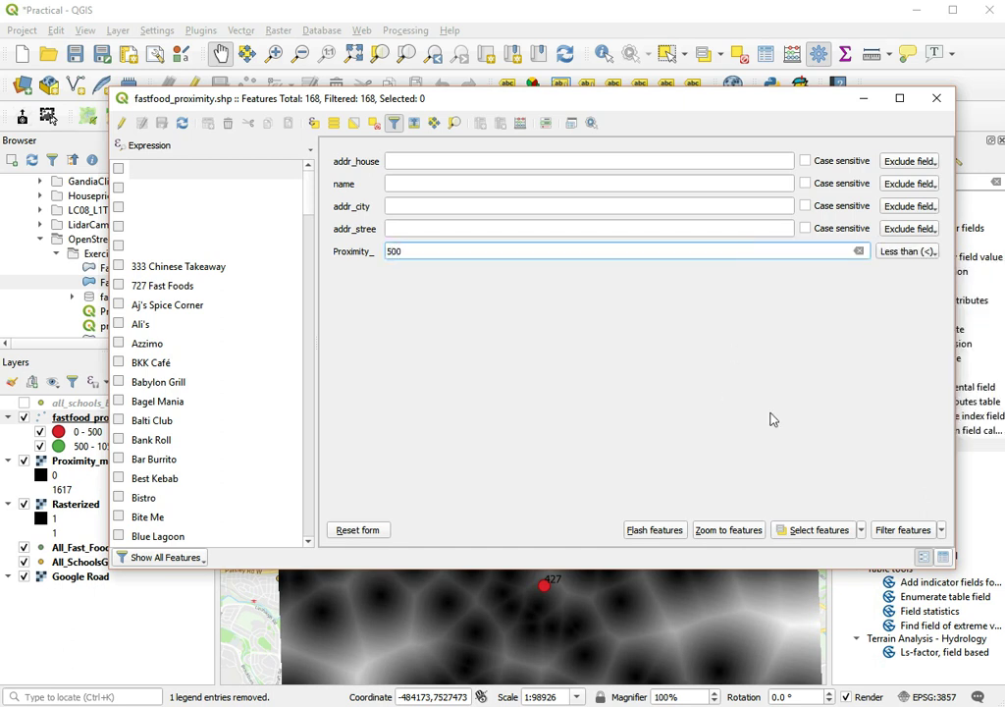
pyautogui.click(818, 530)
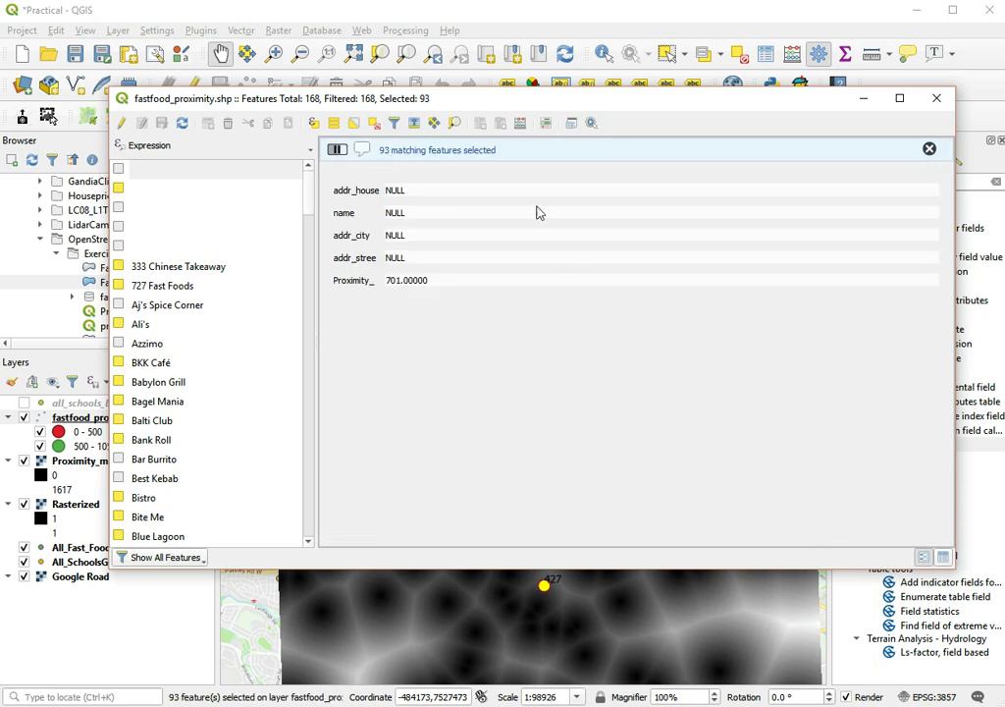
pyautogui.click(935, 101)
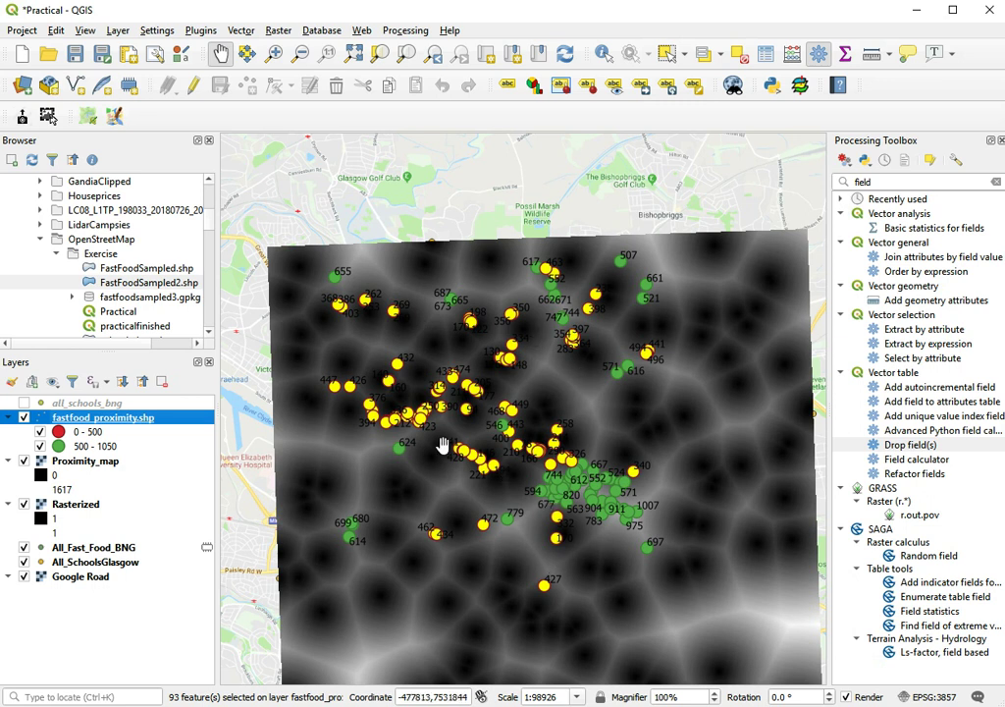
# Save fastfood_proximity features as Comma Separated Value [CSV] and browse for the file location
pyautogui.rightClick(139, 428)
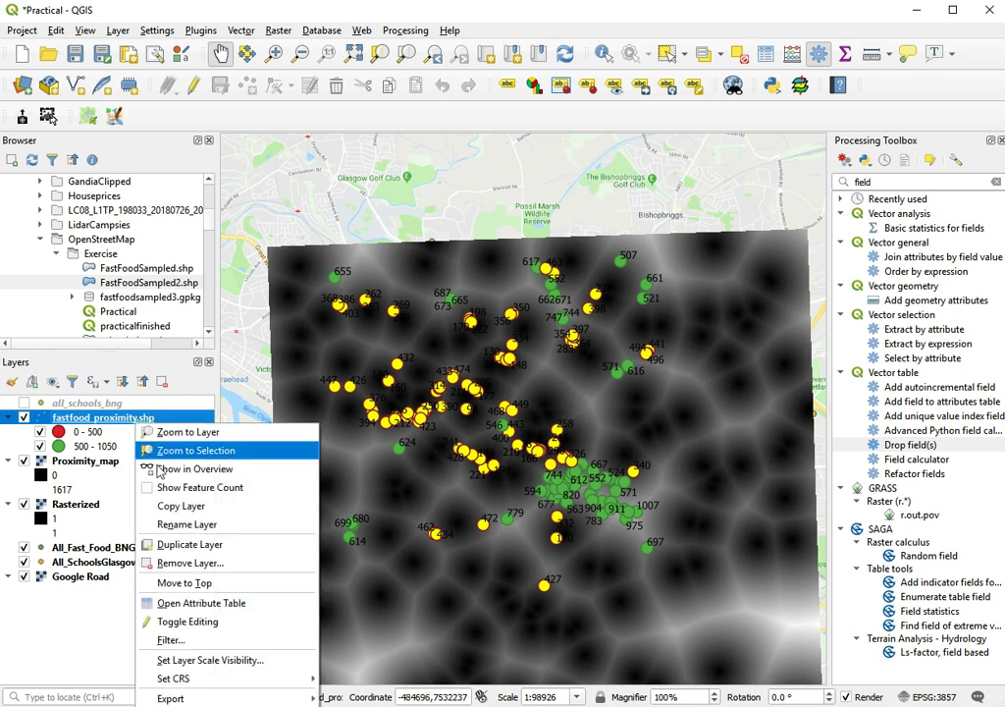
pyautogui.moveTo(268, 697)
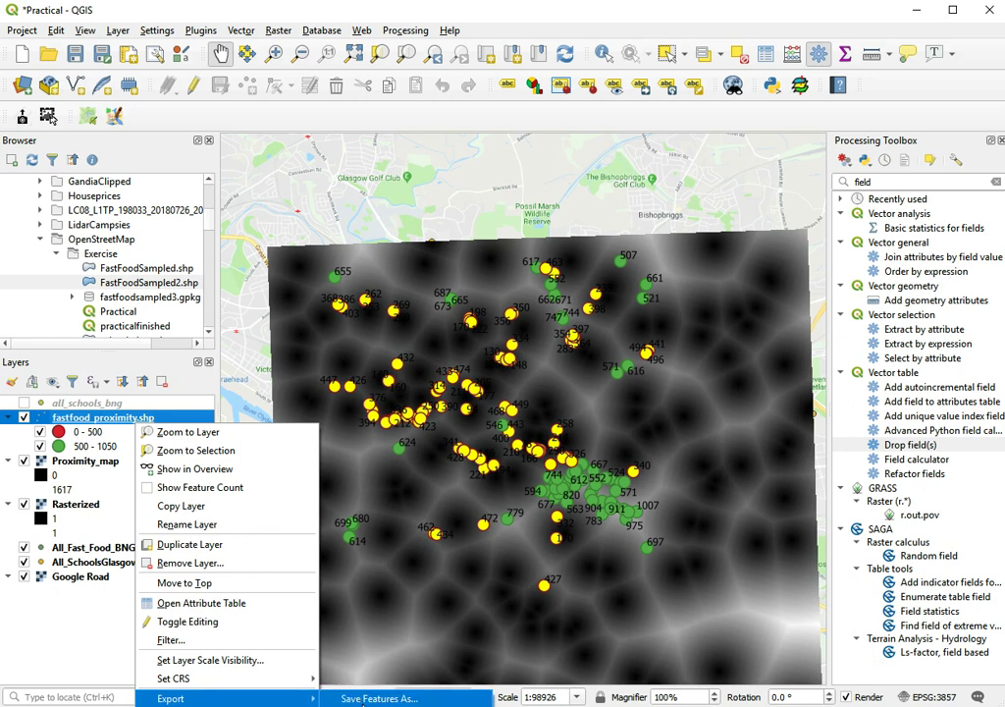
pyautogui.click(366, 698)
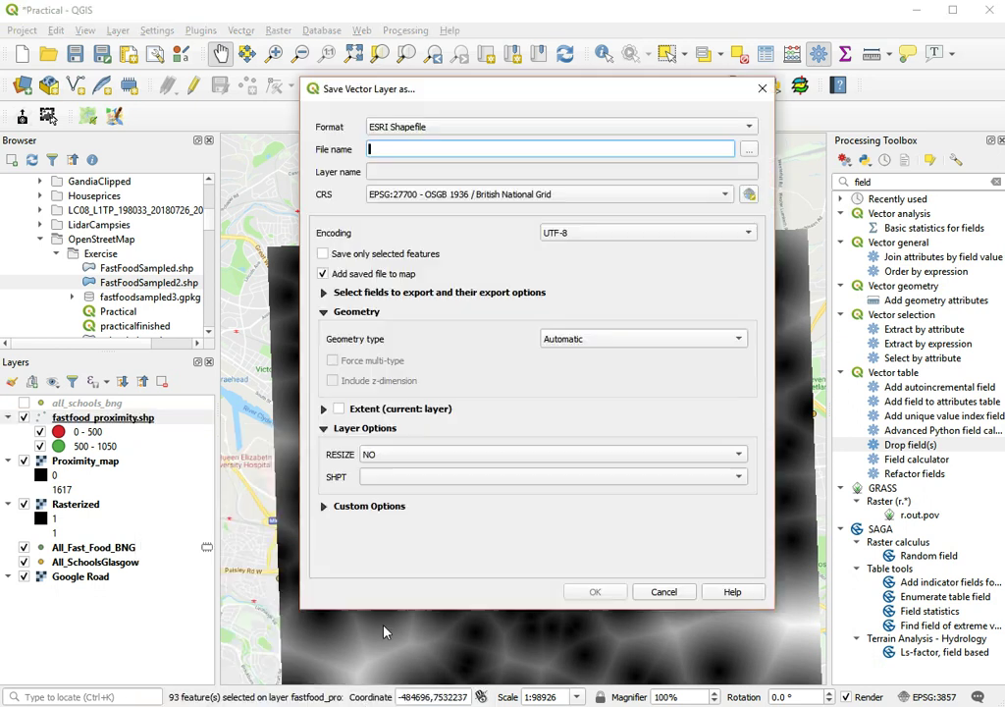
pyautogui.click(454, 130)
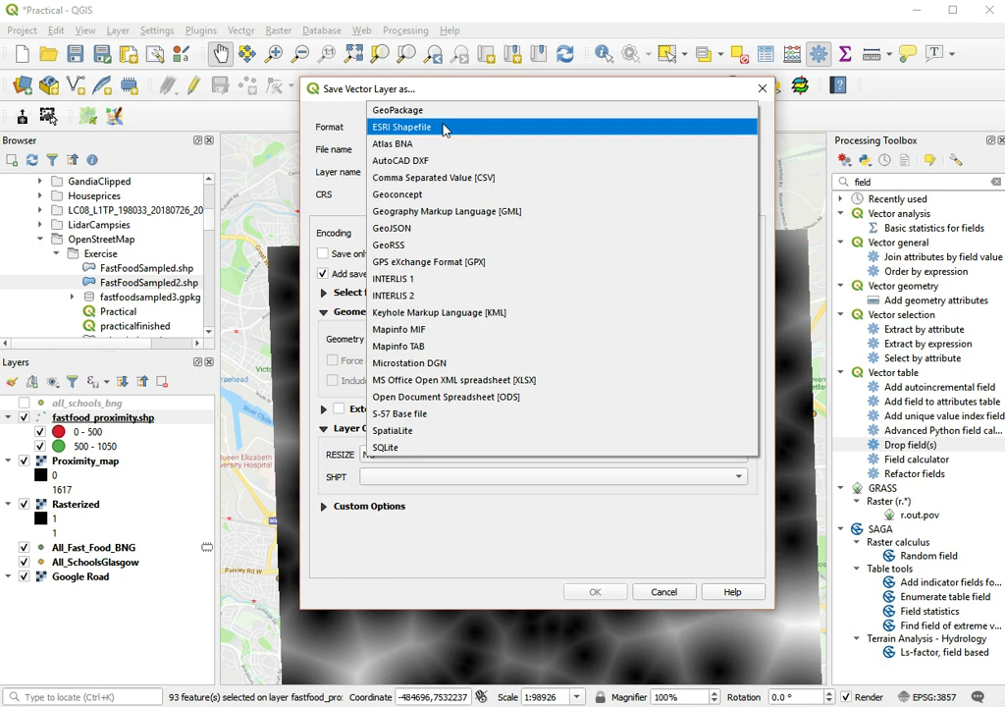
pyautogui.click(403, 176)
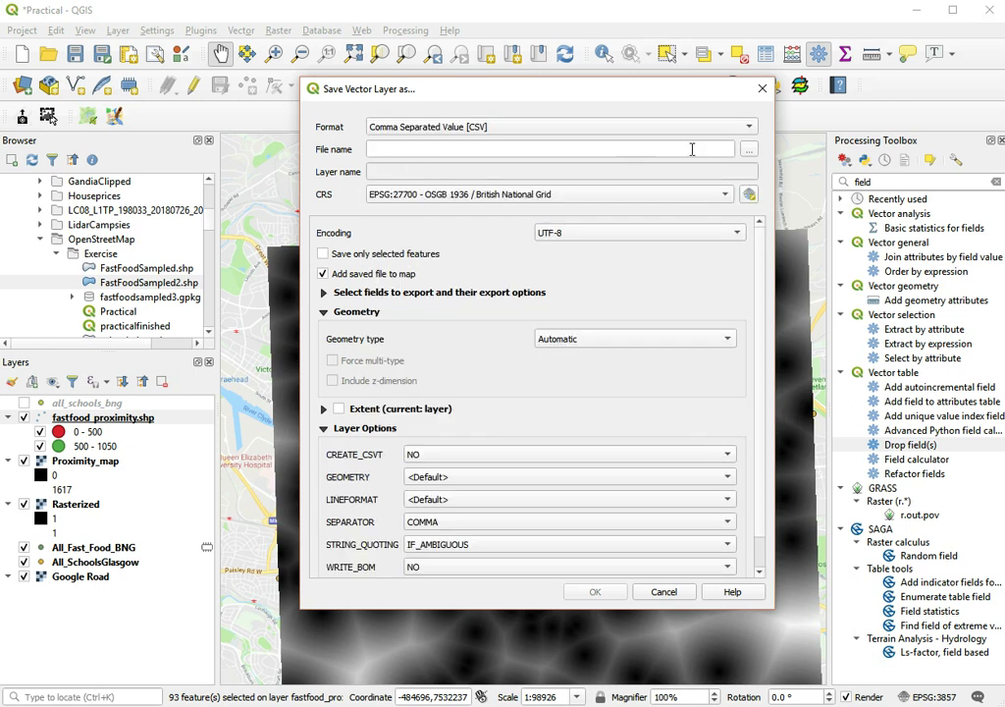
pyautogui.click(751, 152)
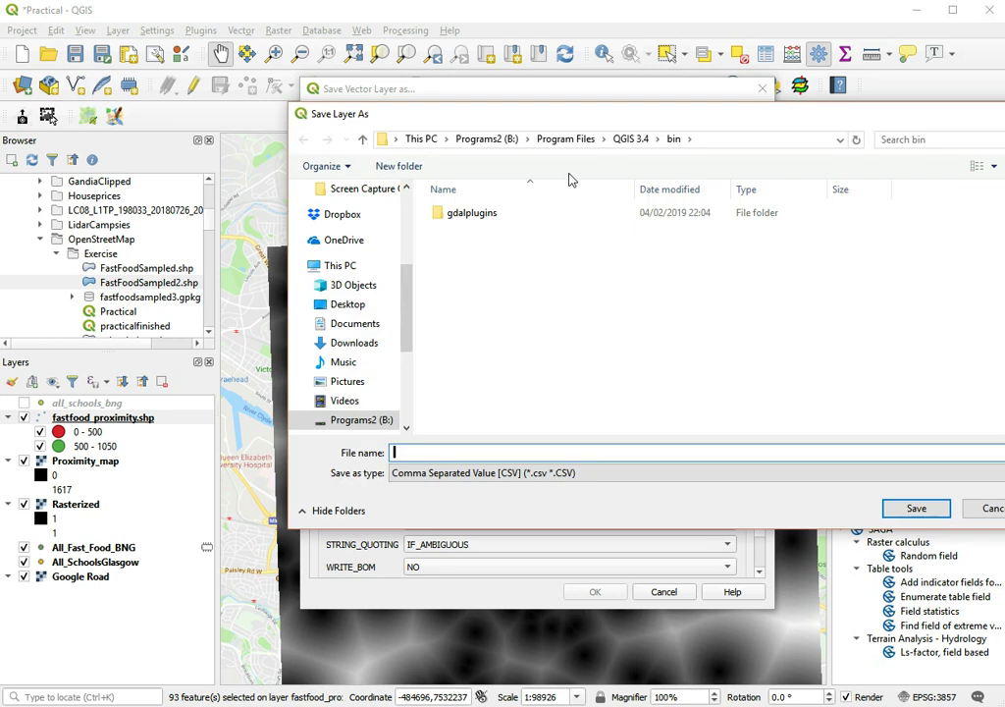
# Name the CSV fastfood500m in the B:\GISExamples\OpenStreetMap\Exercise folder
pyautogui.click(355, 402)
pyautogui.click(373, 422)
pyautogui.doubleClick(482, 263)
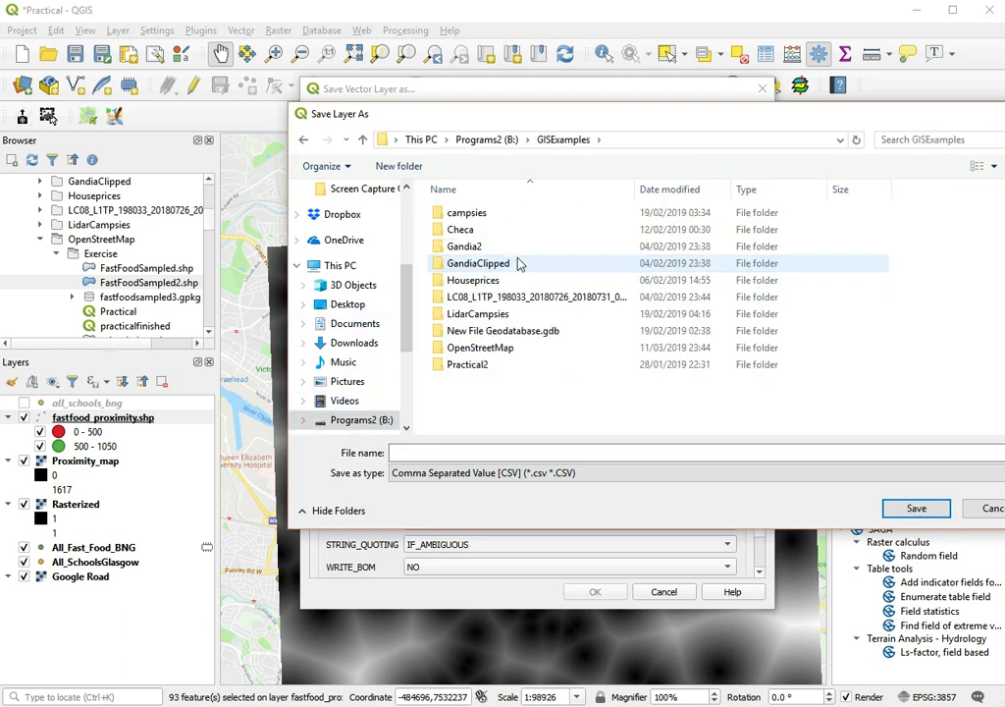
pyautogui.doubleClick(480, 348)
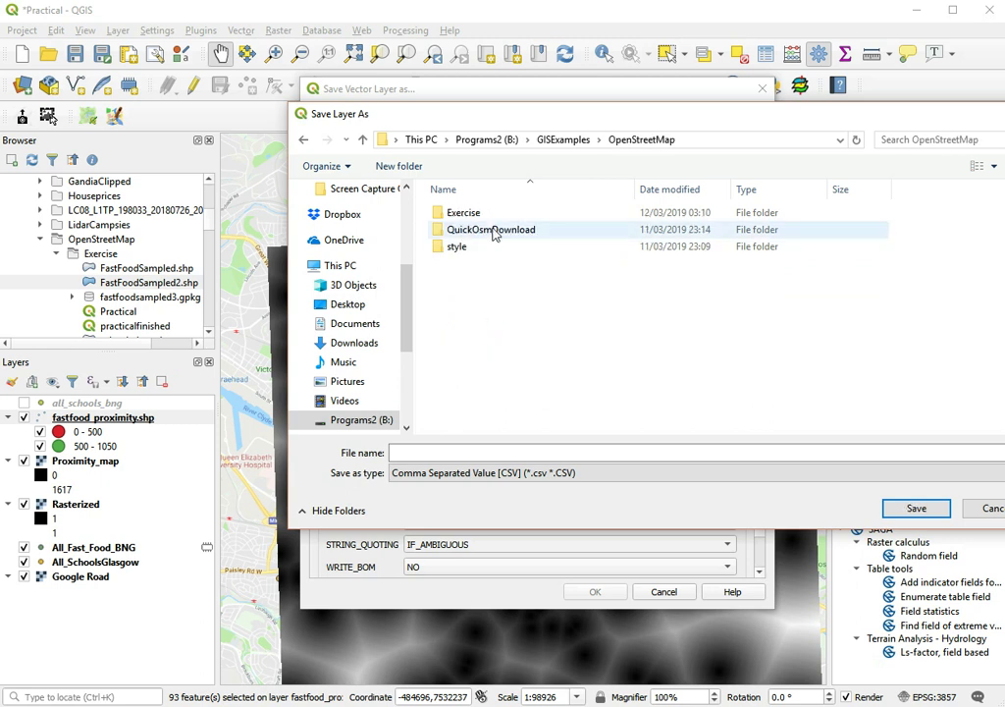
pyautogui.doubleClick(478, 216)
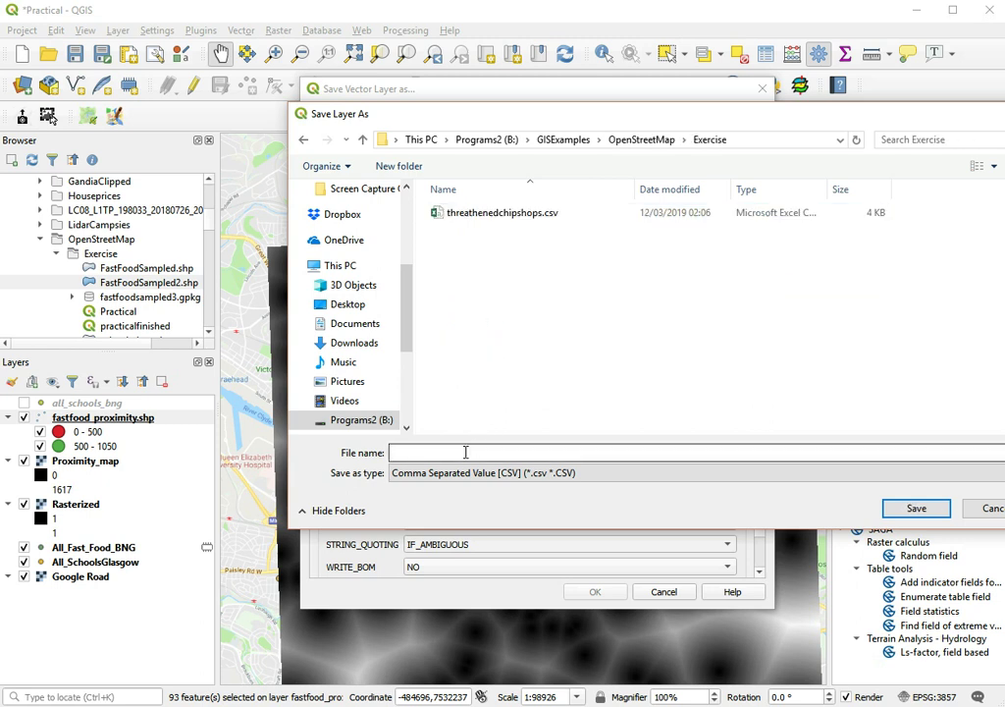
pyautogui.click(465, 453)
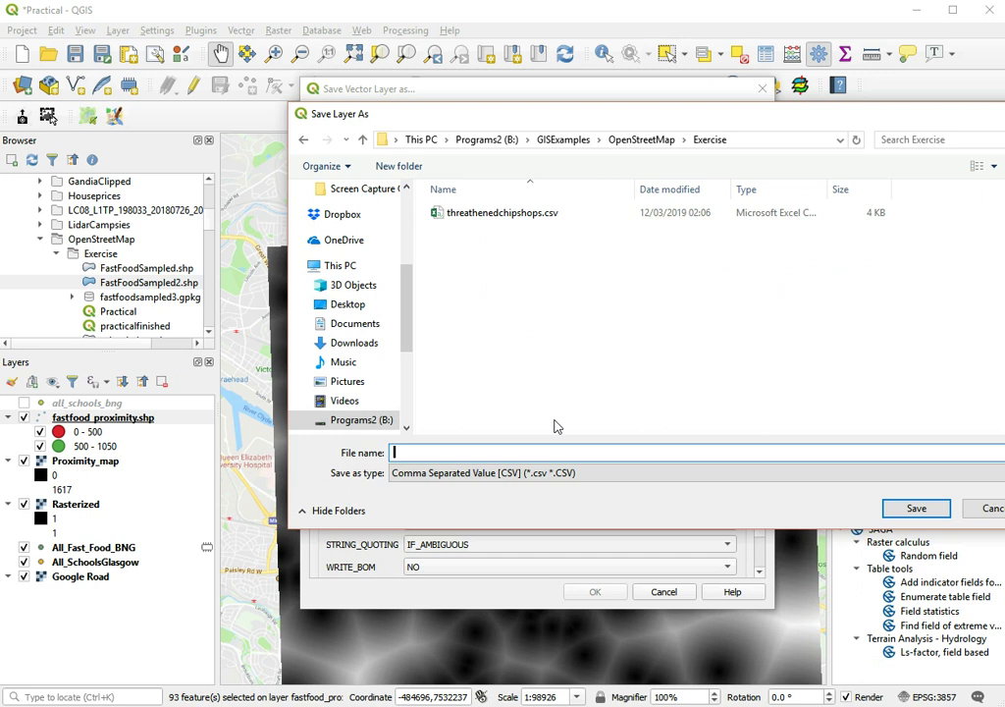
pyautogui.write('fast')
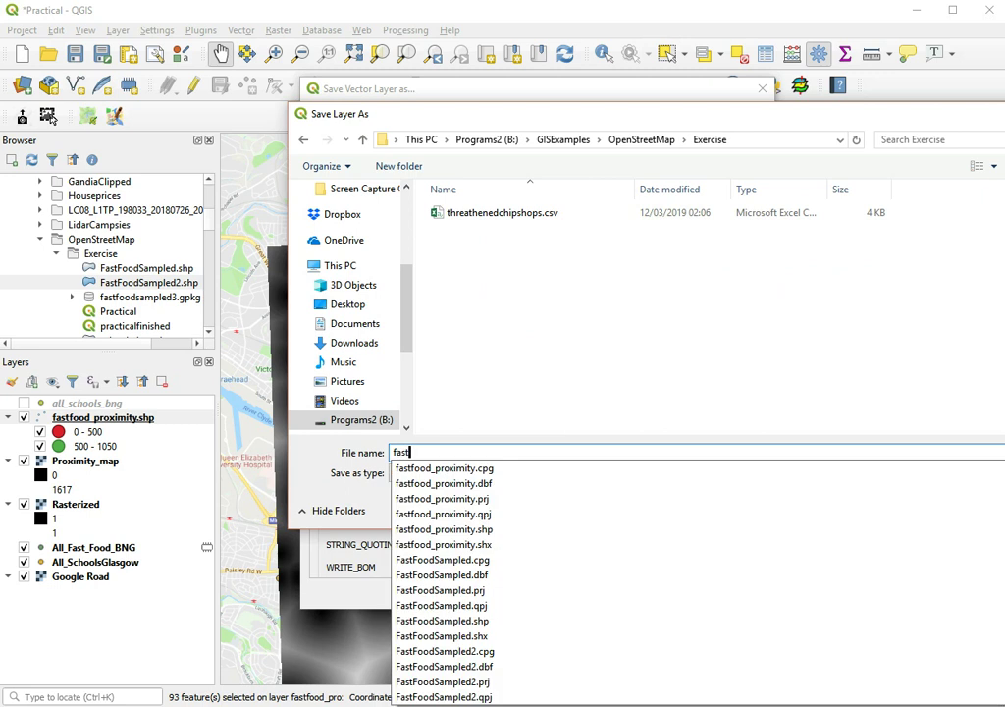
pyautogui.write('food5')
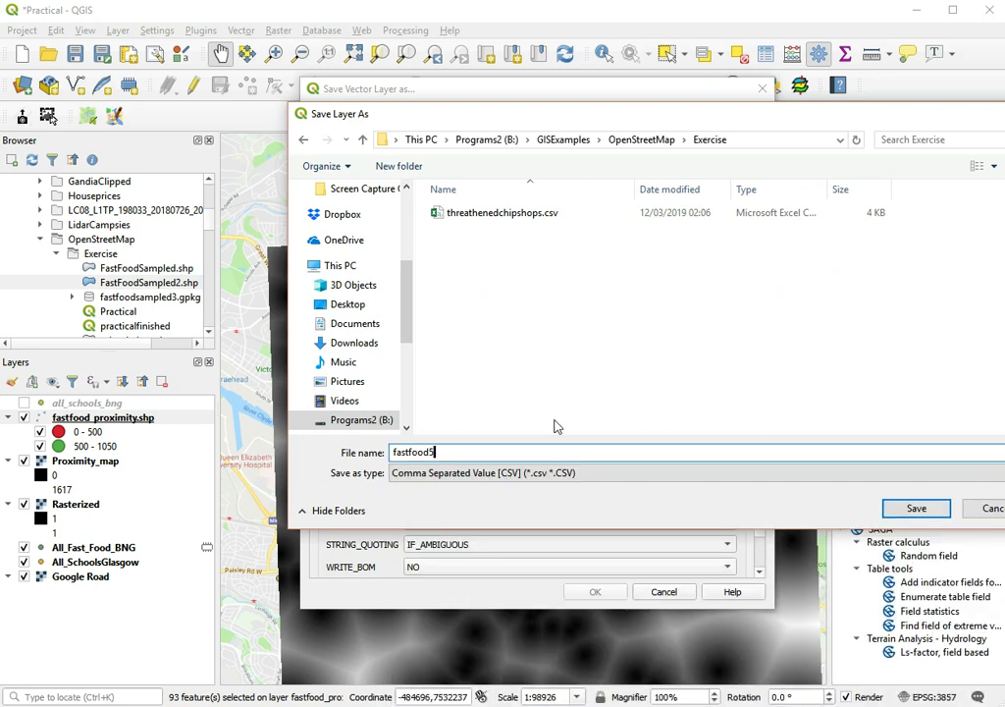
pyautogui.write('00m')
pyautogui.press('Return')
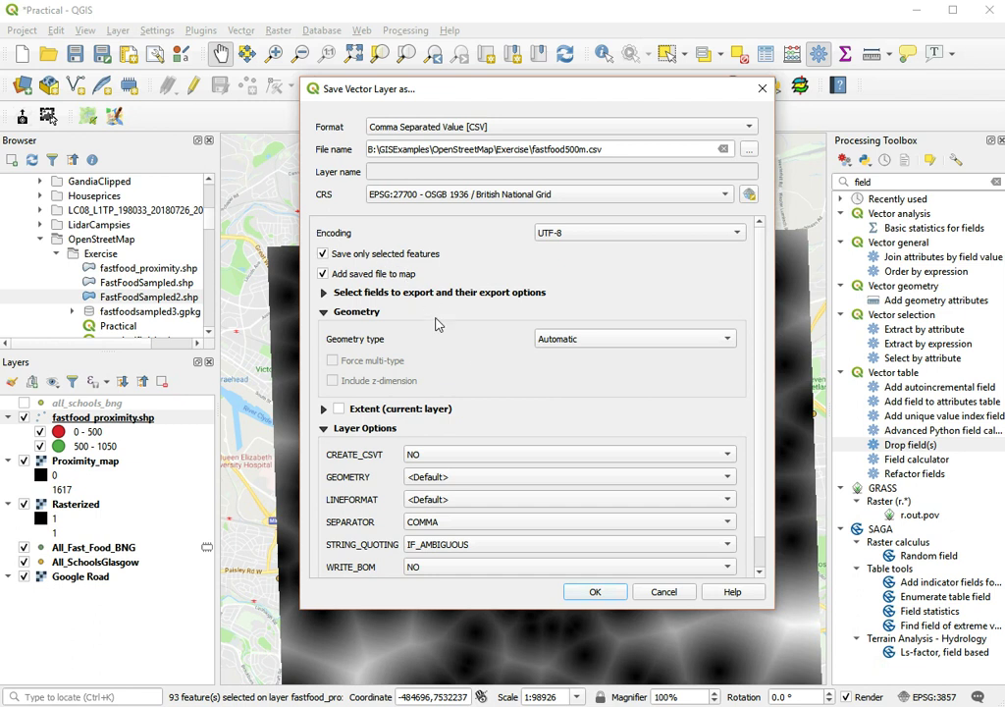
# Export fastfood500m.csv, then remove the added fastfood500m layer from the project
pyautogui.click(594, 591)
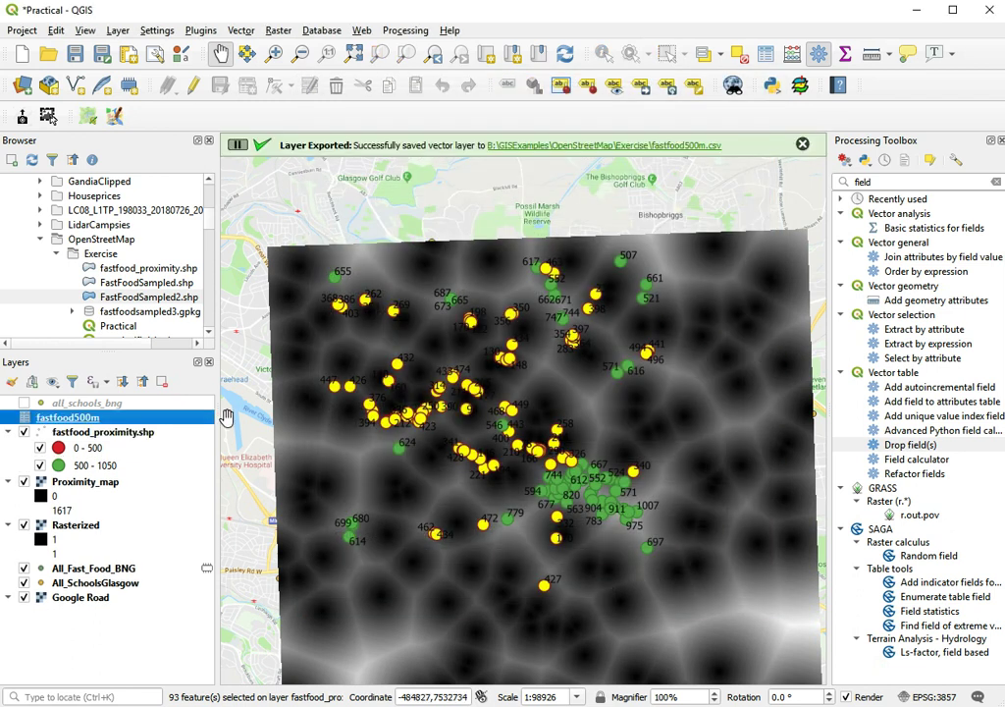
pyautogui.rightClick(96, 419)
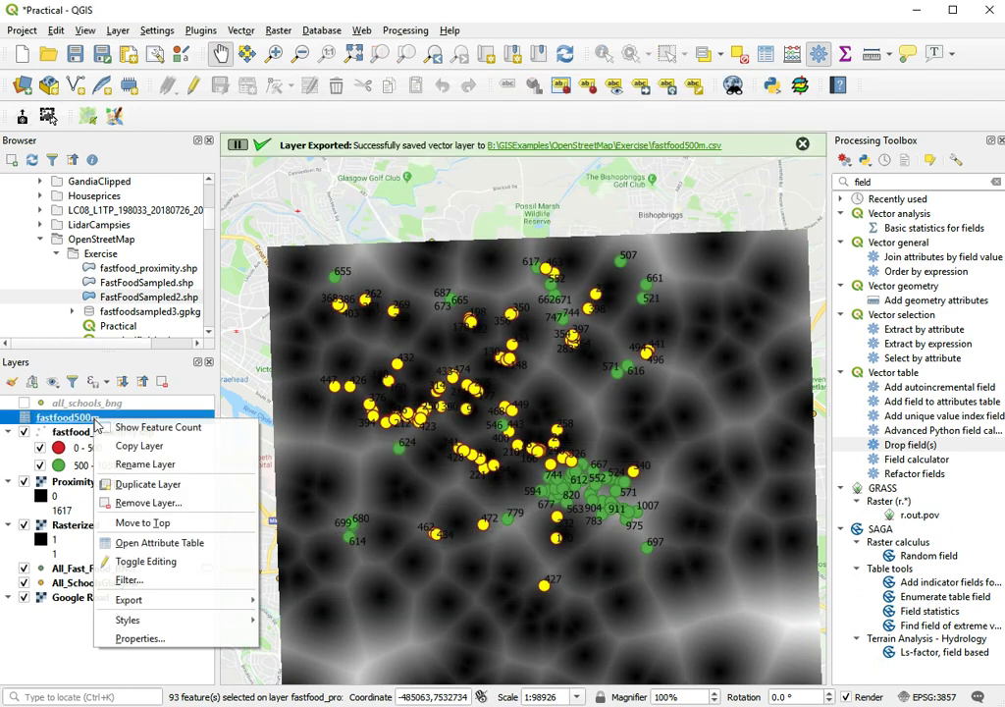
pyautogui.click(150, 504)
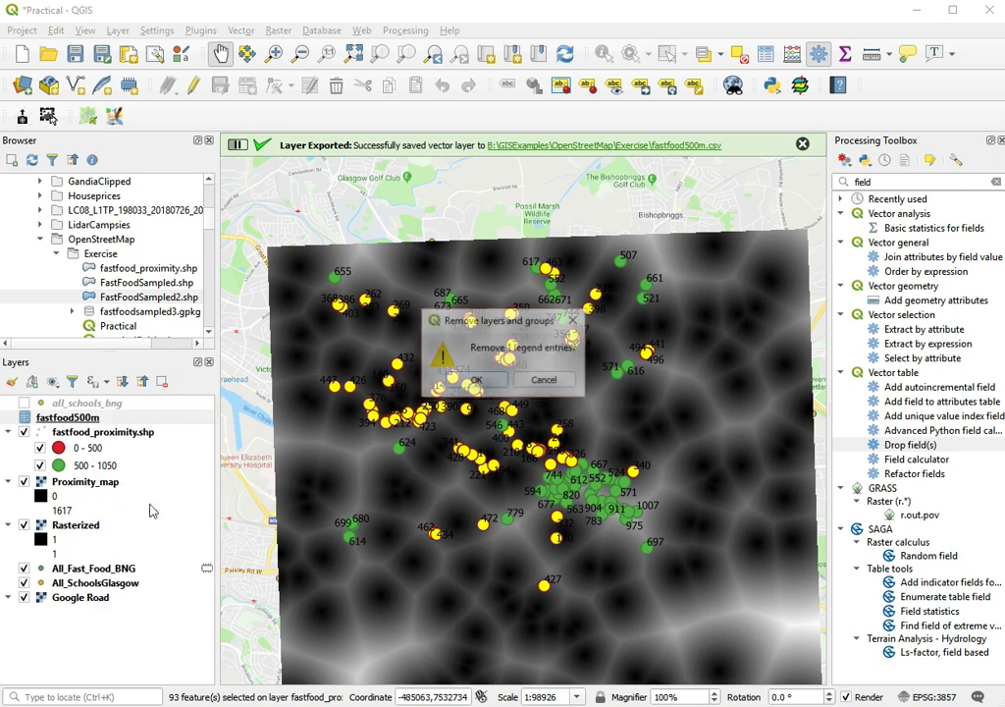
pyautogui.click(476, 380)
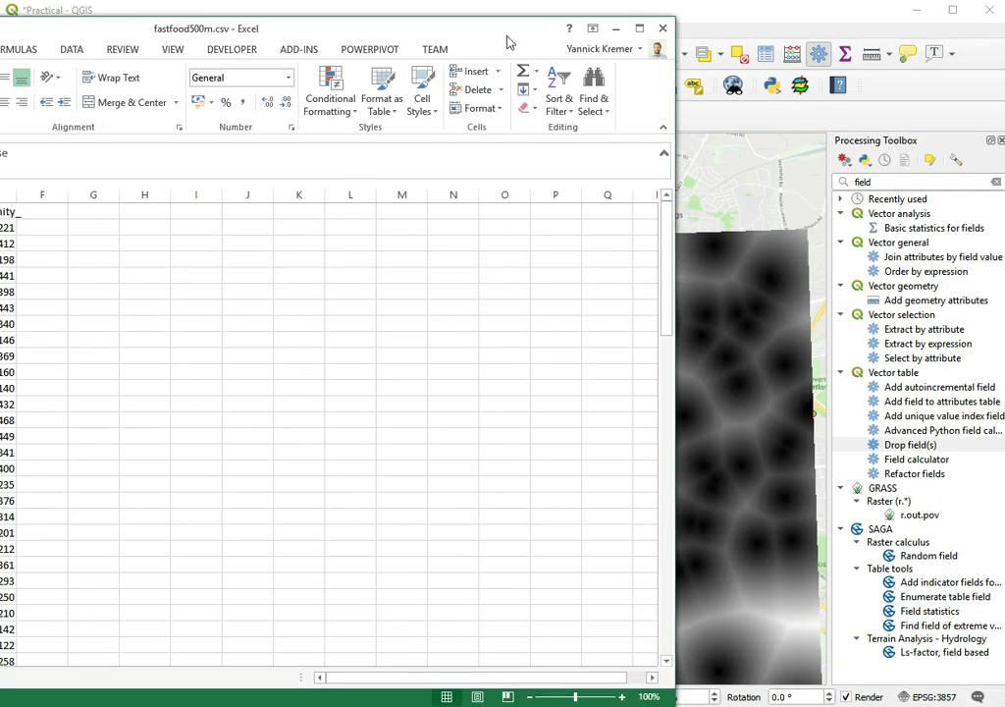
# Inspect the exported rows in Excel: cell C6, restaurant name B5 and proximity distance E7
pyautogui.moveTo(511, 39); pyautogui.dragTo(785, 46)
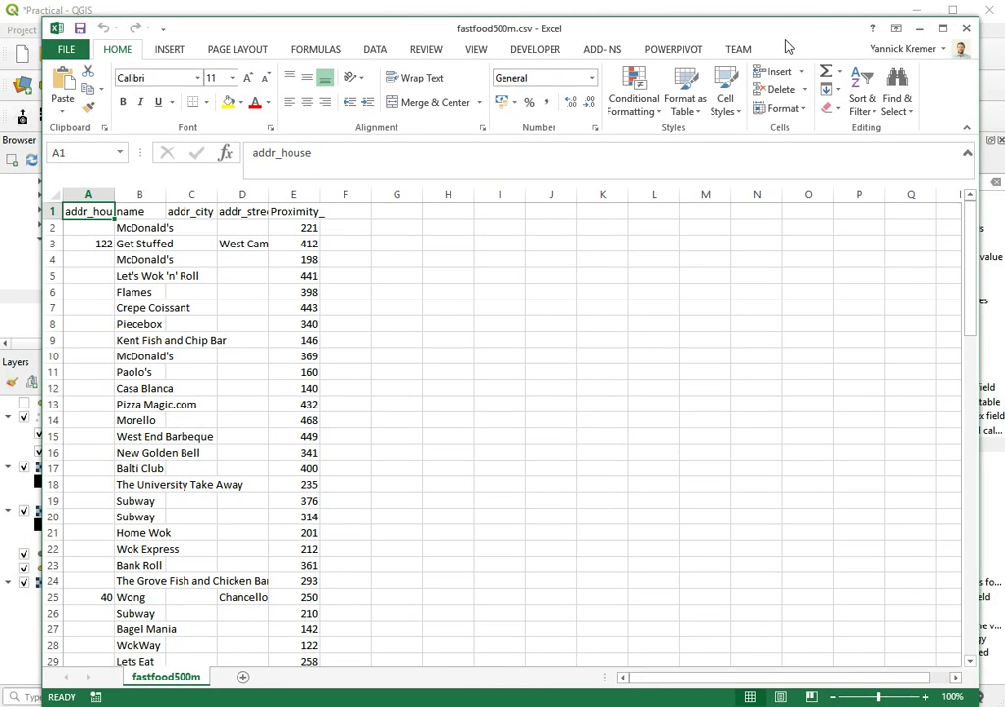
pyautogui.click(214, 287)
pyautogui.click(162, 274)
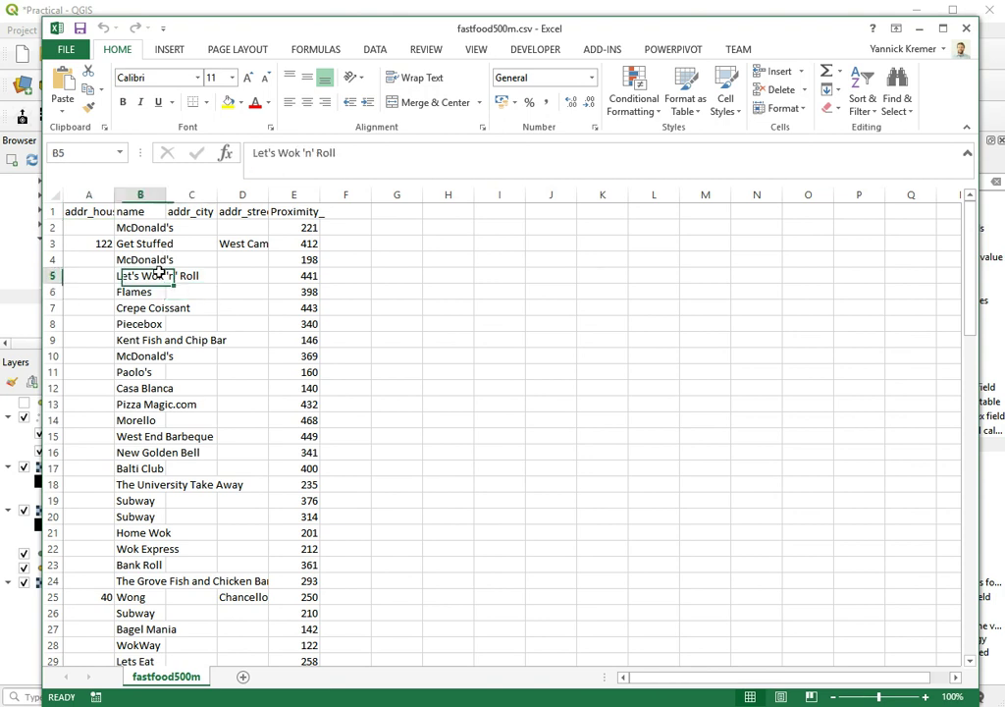
pyautogui.click(315, 310)
pyautogui.scroll(-20, 308, 412)
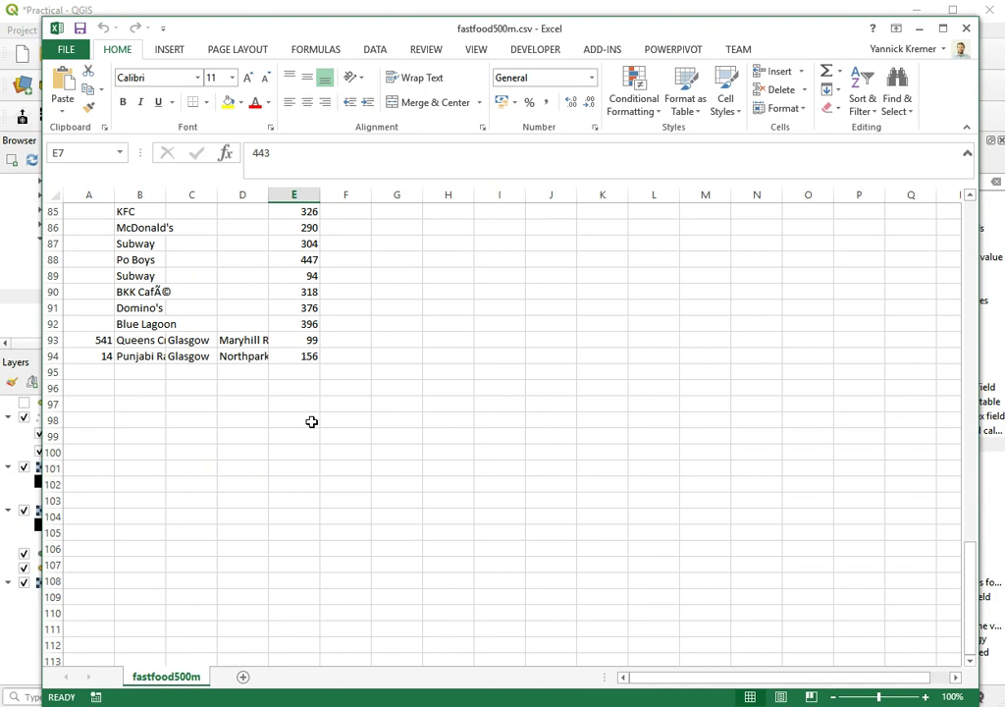
pyautogui.scroll(20, 311, 422)
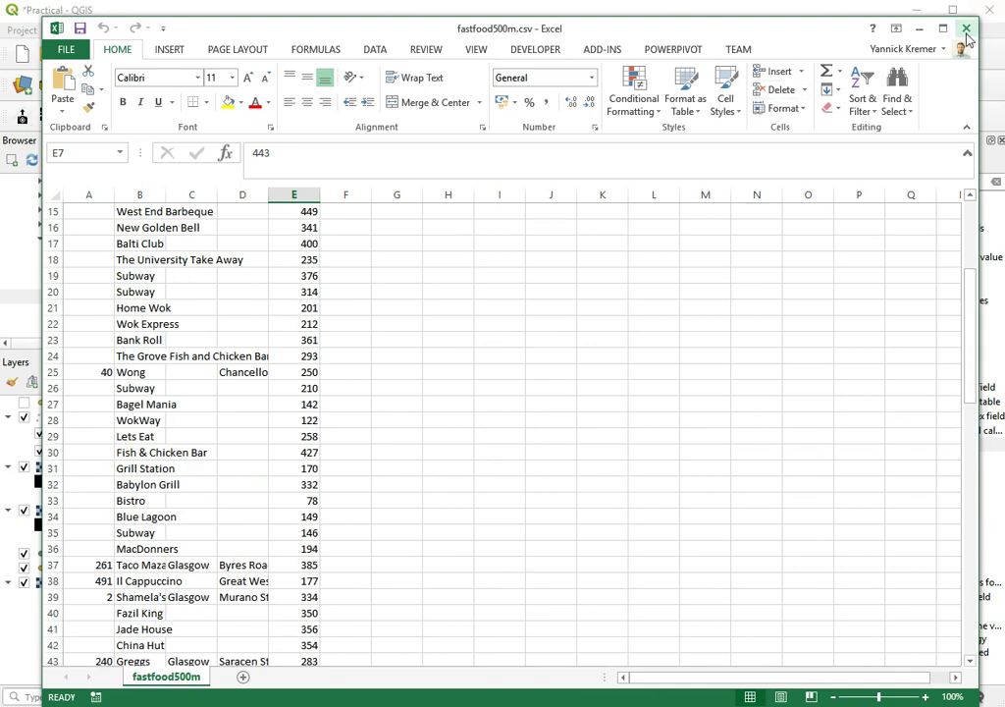
# Select an empty cell away from the data, scroll back up, and close Excel
pyautogui.click(724, 303)
pyautogui.scroll(5, 755, 255)
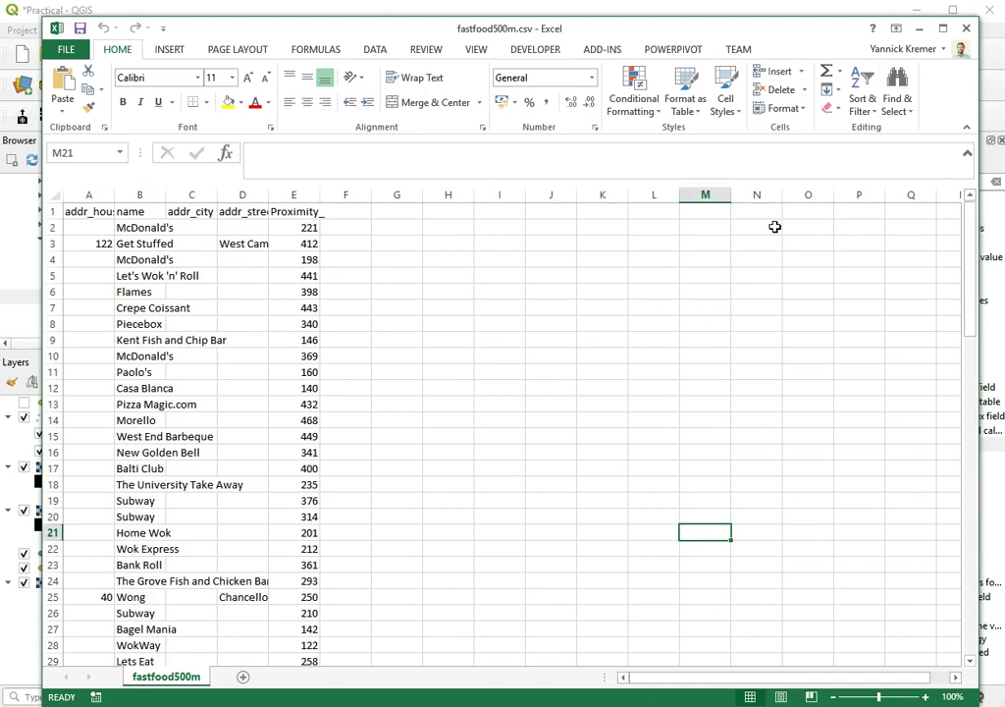
pyautogui.click(964, 29)
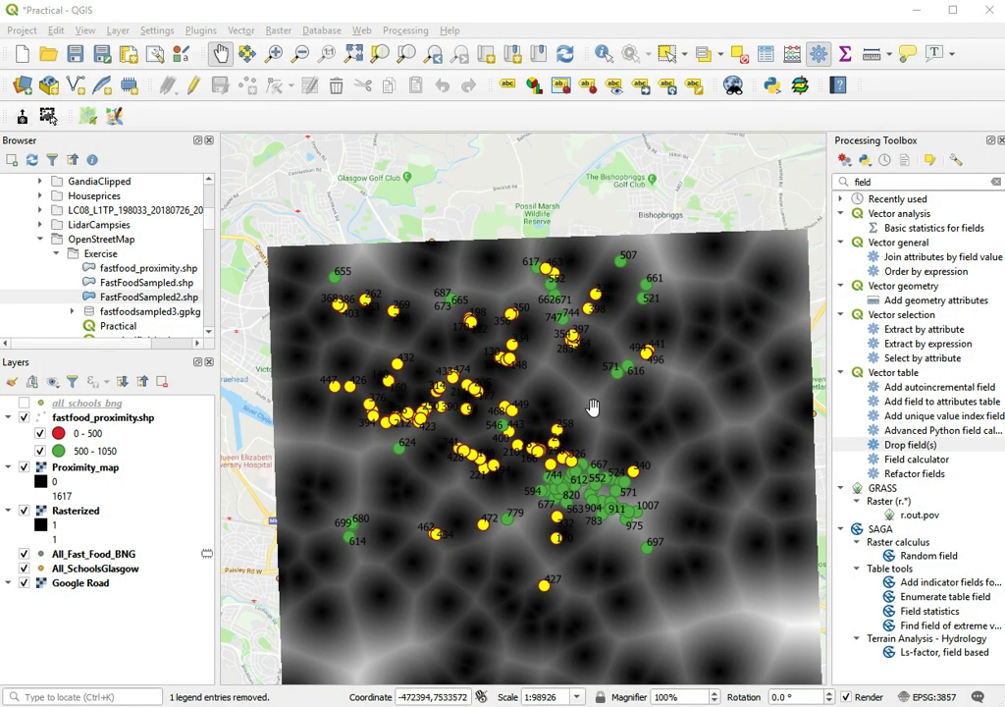